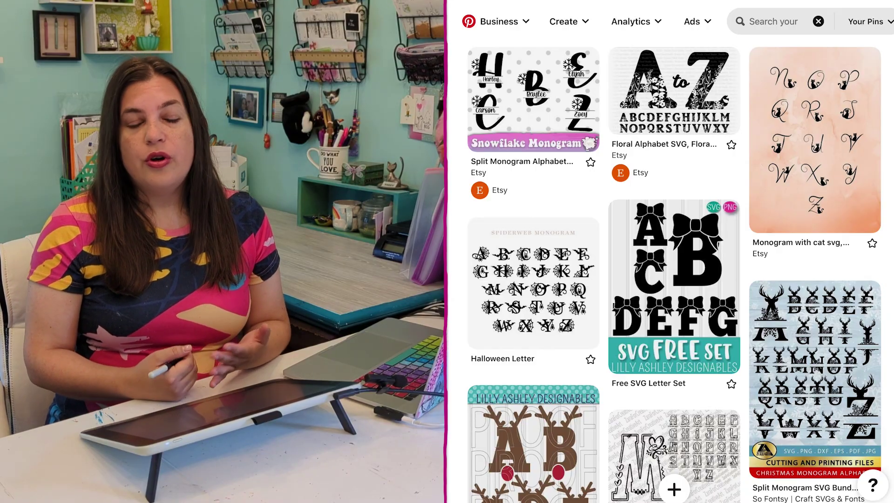
# Browse the Pinterest board of decorative alphabet and monogram SVG designs for ideas on patterned letters
pyautogui.scroll(-3, 679, 268)
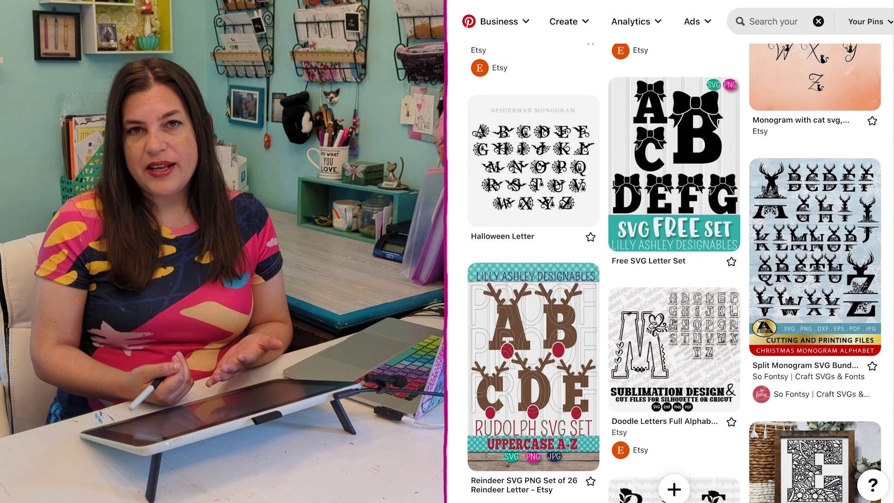
pyautogui.scroll(-1, 680, 268)
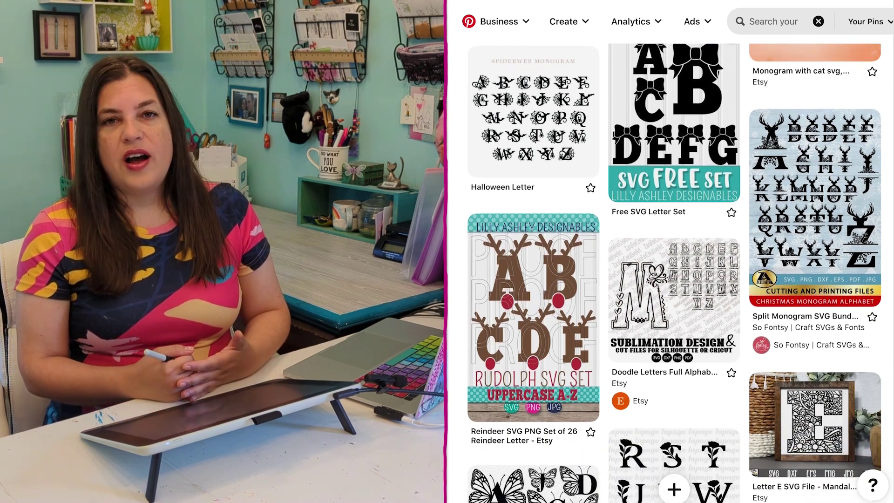
pyautogui.scroll(-3, 680, 268)
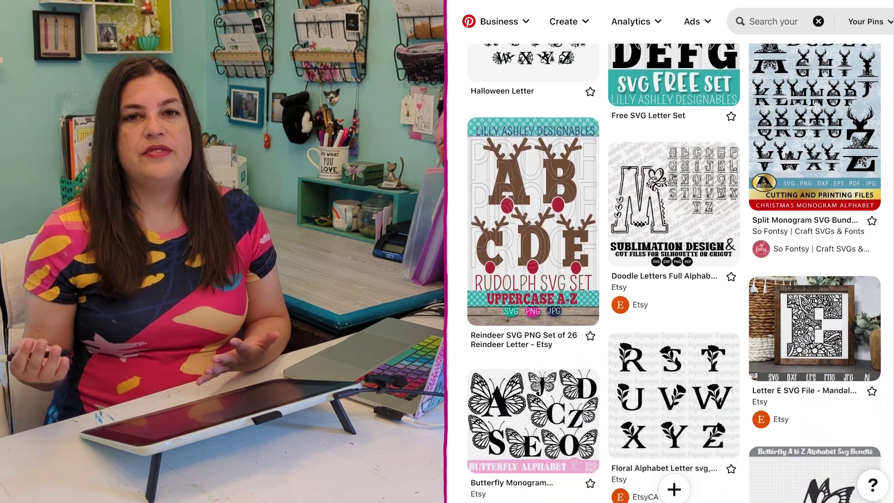
pyautogui.scroll(-1, 680, 268)
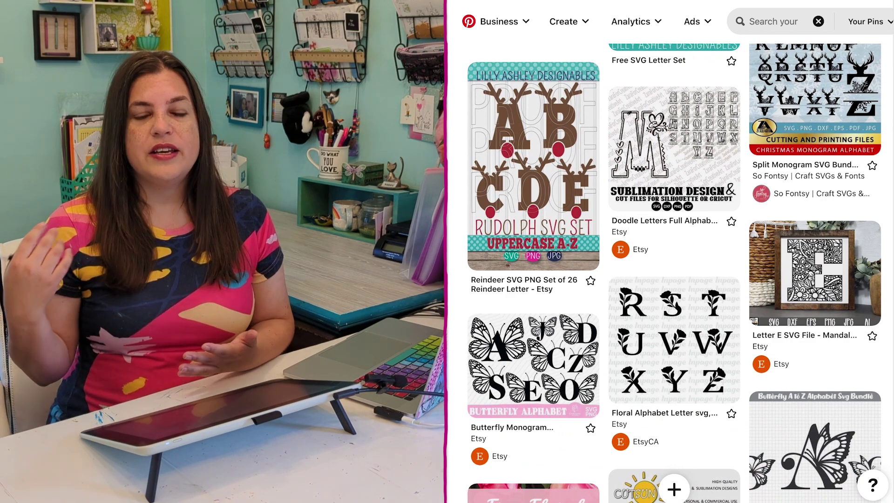
pyautogui.scroll(-1, 680, 268)
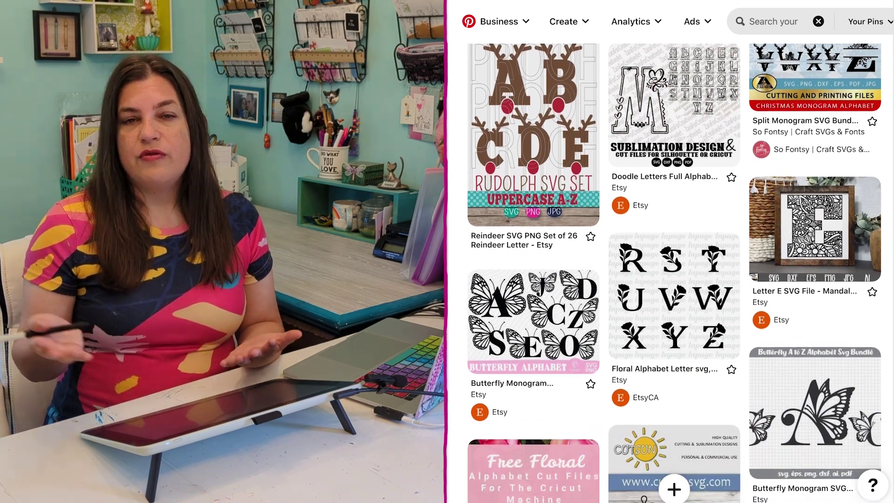
pyautogui.scroll(-1, 680, 268)
pyautogui.scroll(-2, 680, 268)
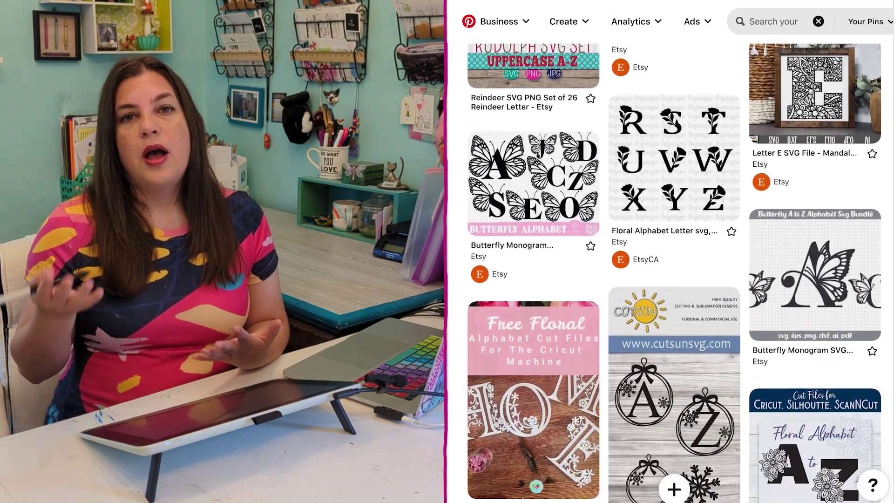
pyautogui.scroll(-2, 680, 268)
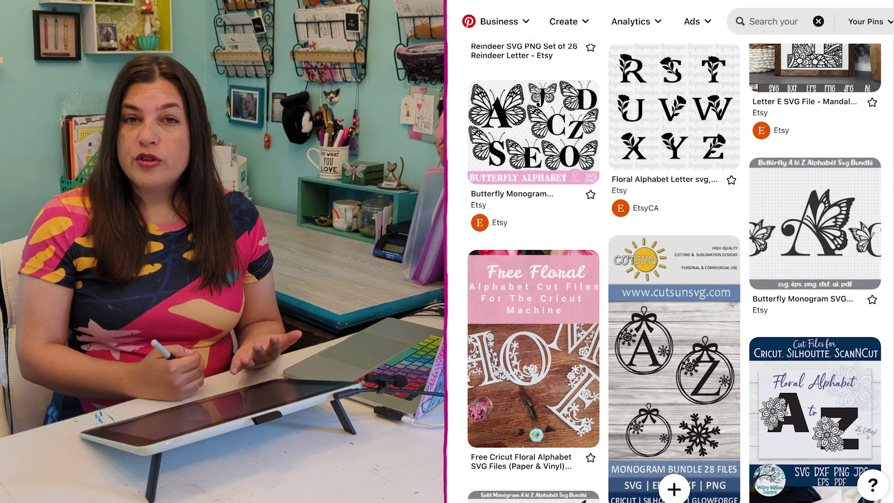
pyautogui.scroll(-1, 680, 268)
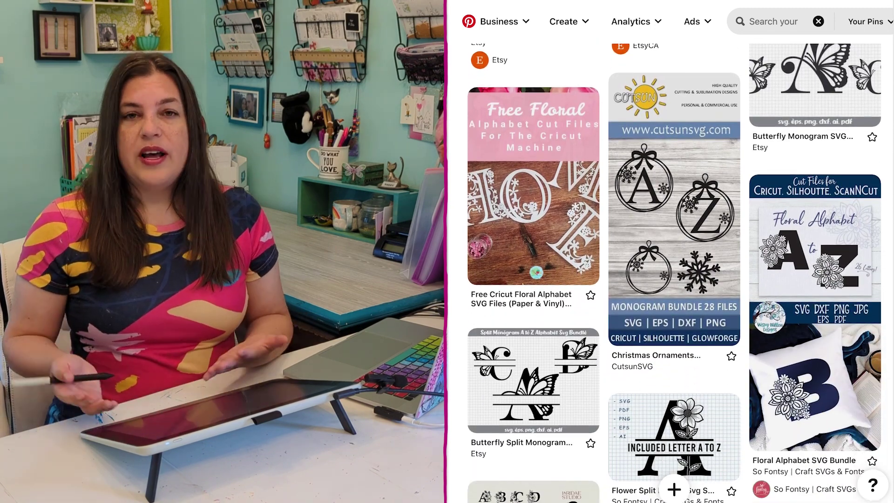
pyautogui.scroll(-1, 680, 268)
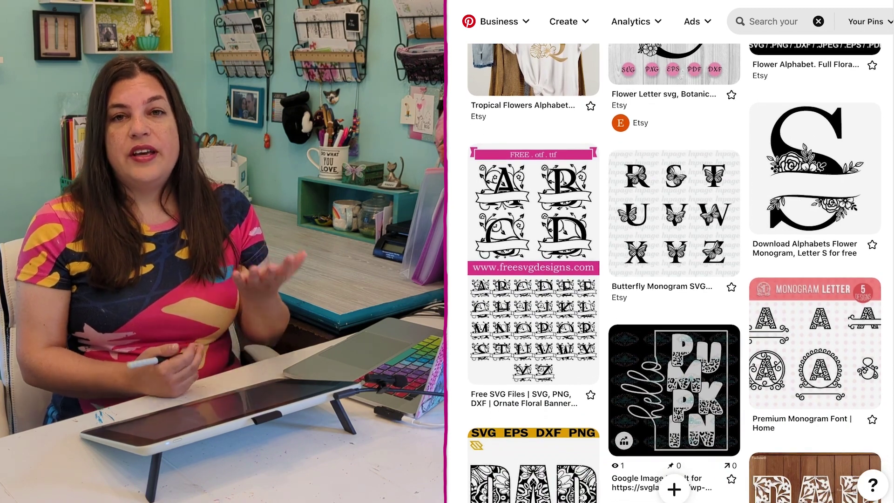
pyautogui.scroll(-3, 670, 270)
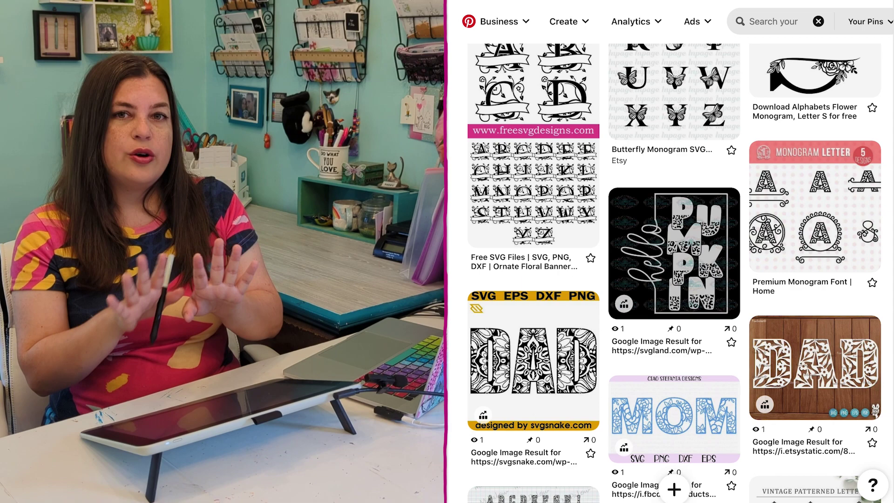
pyautogui.scroll(-2, 671, 270)
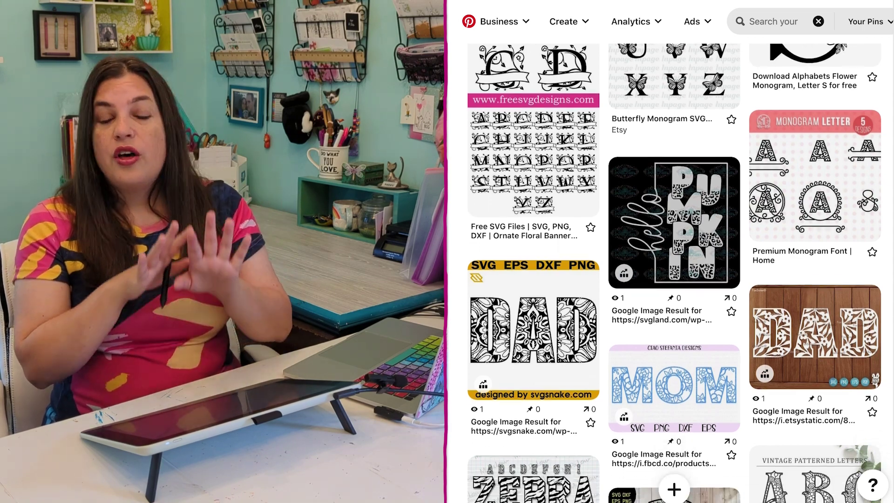
pyautogui.scroll(-3, 670, 270)
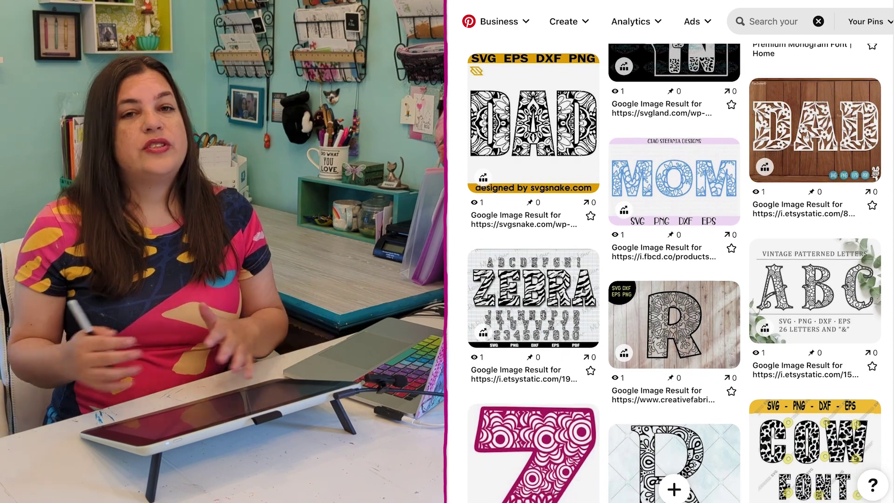
pyautogui.scroll(-2, 671, 270)
pyautogui.scroll(-3, 670, 270)
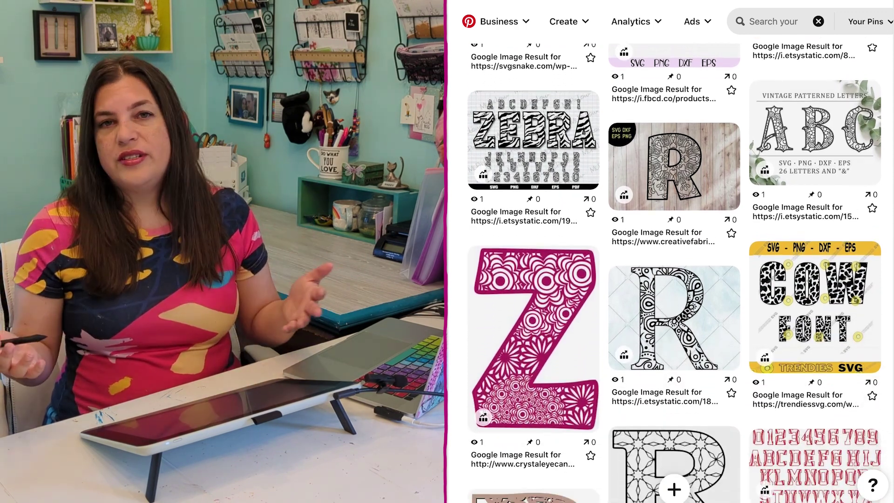
pyautogui.scroll(-1, 671, 270)
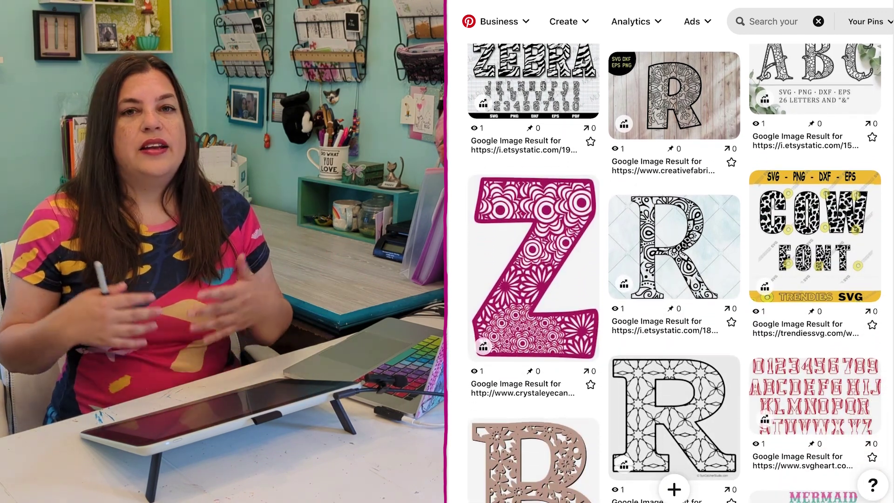
pyautogui.scroll(-2, 670, 270)
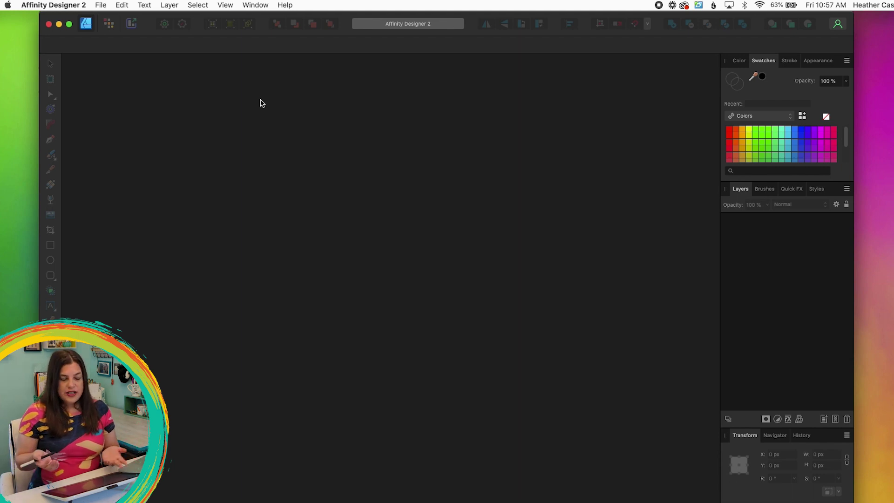
# Switch to Affinity Designer and create a new Letter document, 8.5 in × 11 in, with the resolution set to 72 DPI
pyautogui.click(101, 6)
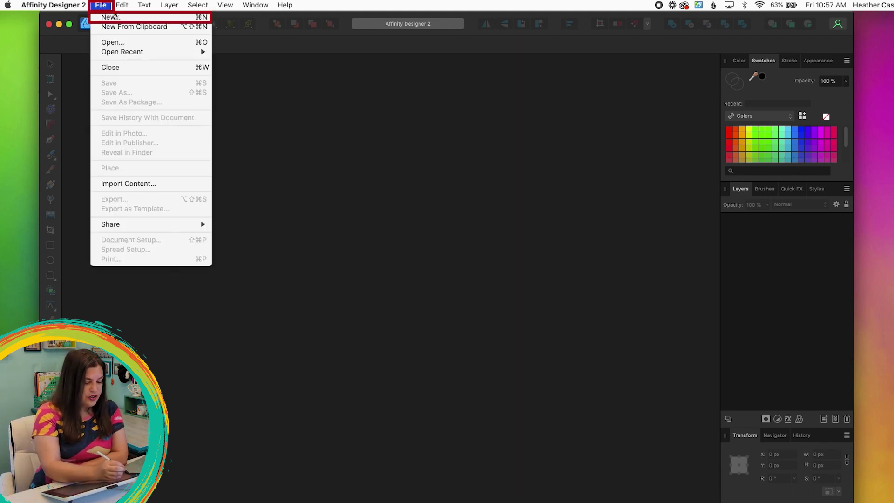
pyautogui.click(111, 17)
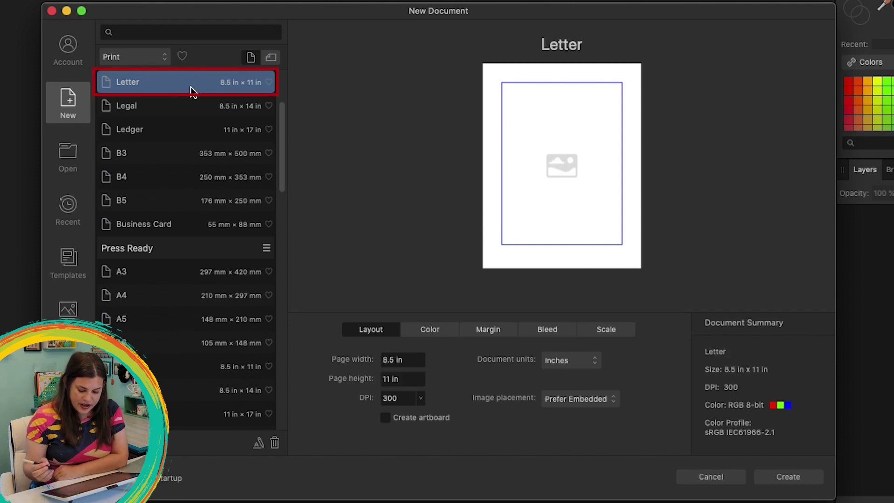
pyautogui.doubleClick(399, 398)
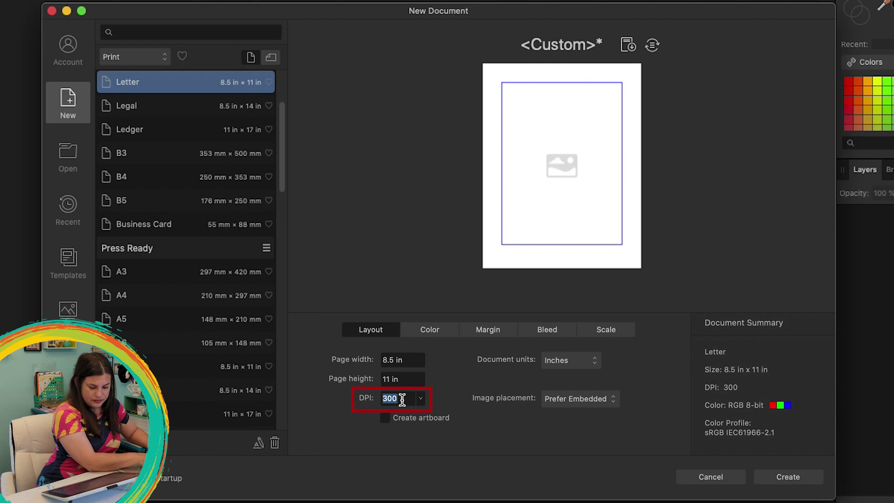
pyautogui.write('72')
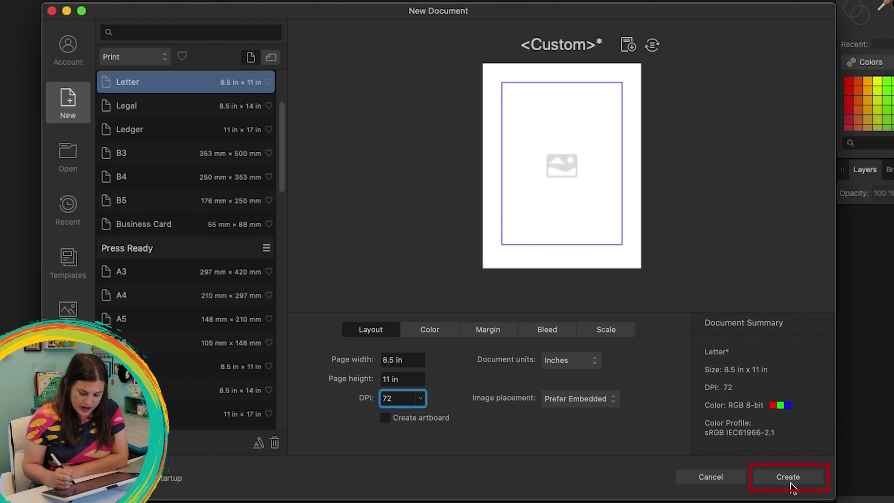
pyautogui.click(791, 484)
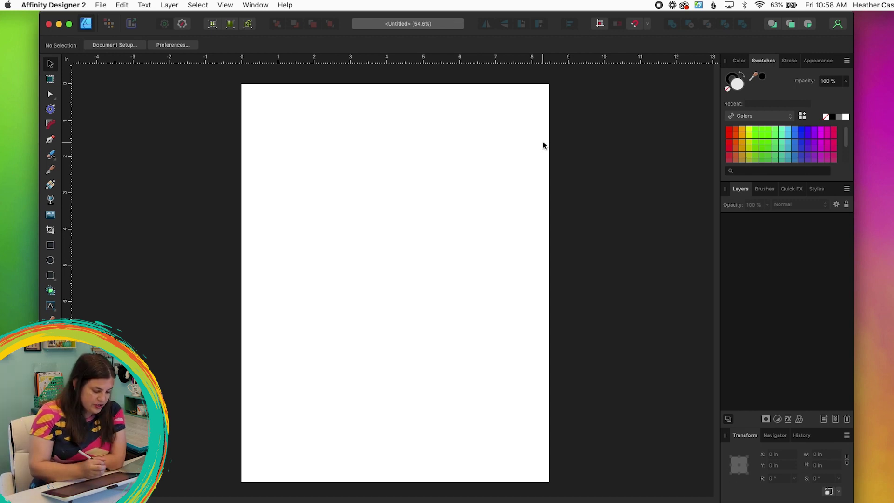
# Add artistic text of about 124.5 pt with space-separated capitals on six lines: A–D, E–H, I–M, N–Q, R–U and V–Z
pyautogui.click(51, 305)
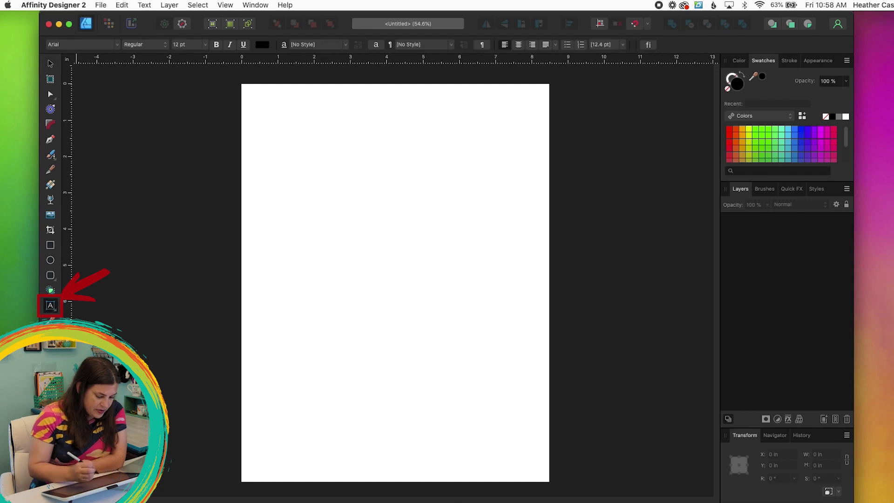
pyautogui.moveTo(270, 115); pyautogui.dragTo(299, 159)
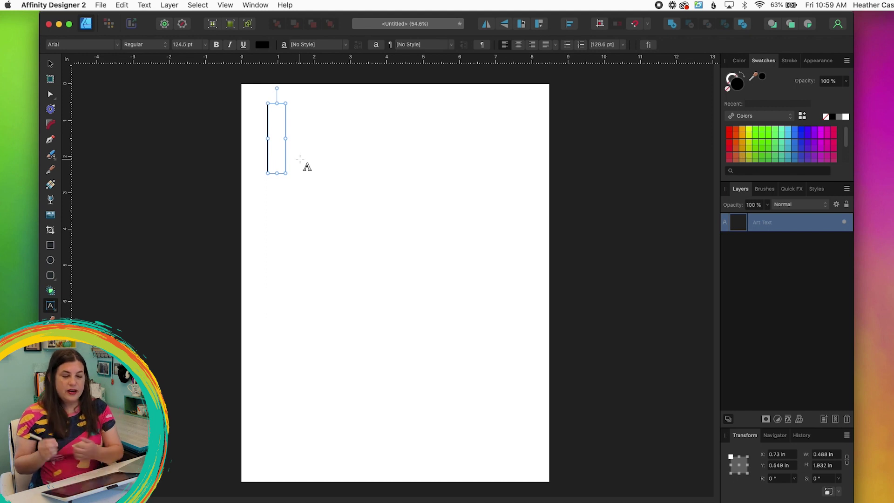
pyautogui.write('A')
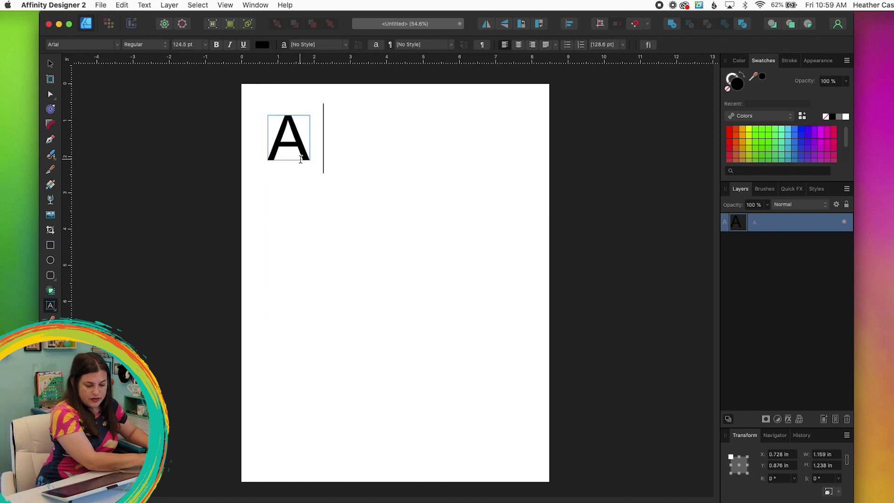
pyautogui.write(' B C D')
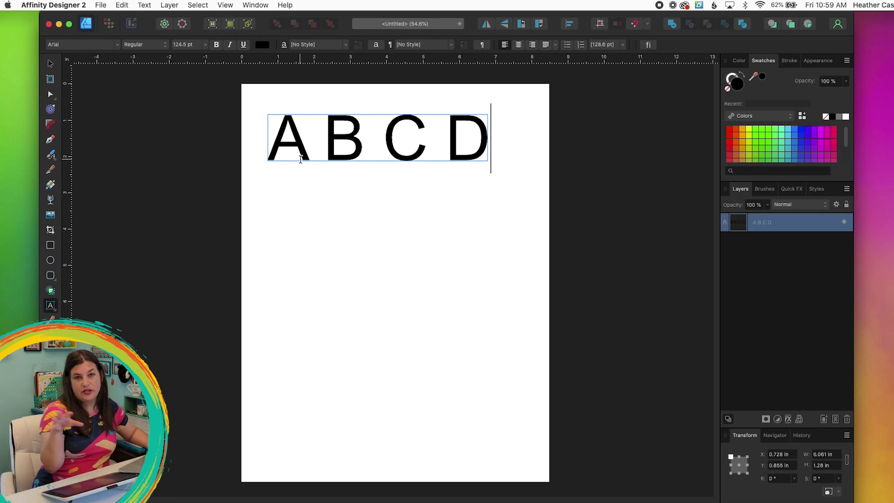
pyautogui.press('Return')
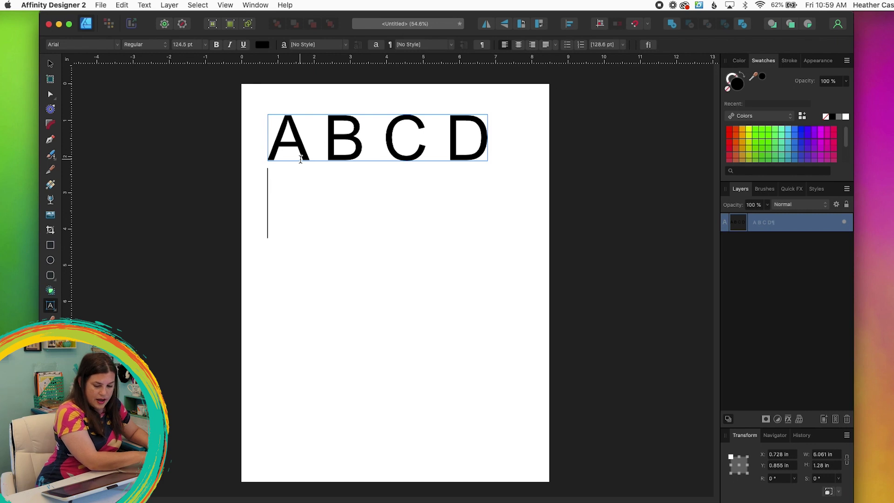
pyautogui.write('E F G H')
pyautogui.press('Return')
pyautogui.write('I J K L M')
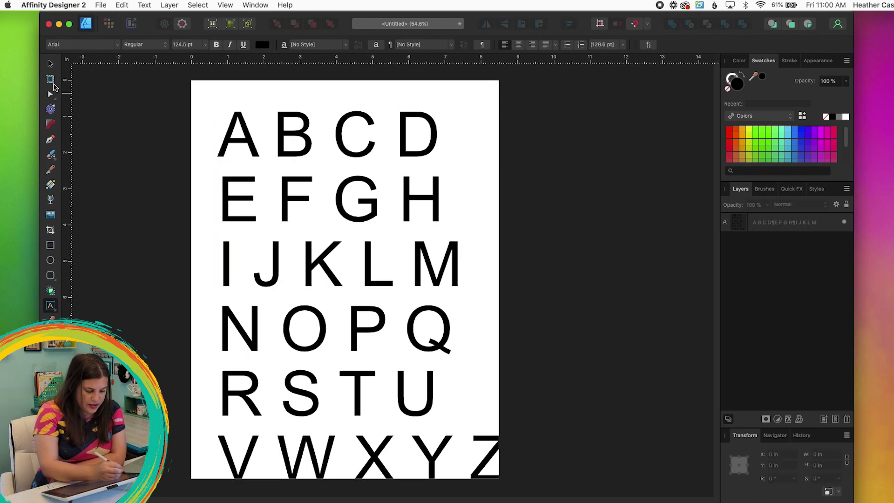
# Move the alphabet text up towards the page's upper-left corner and scale it down to about 7.47 in × 9.55 in
pyautogui.click(51, 65)
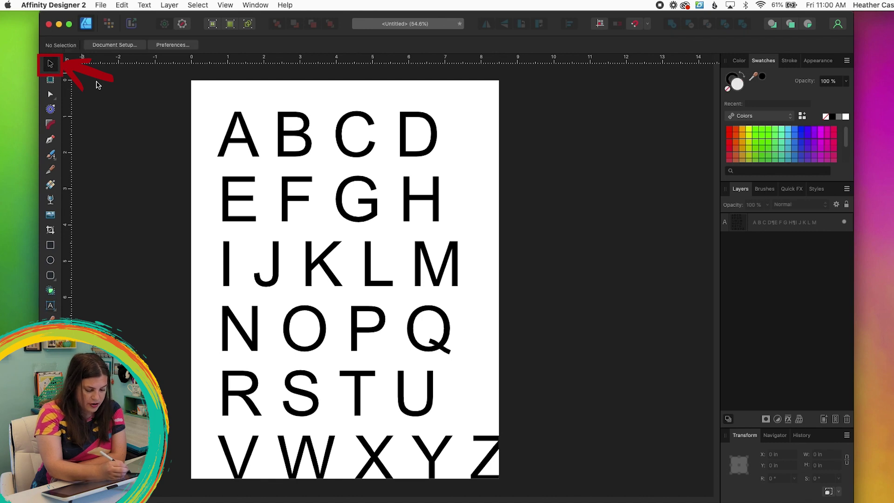
pyautogui.click(486, 460)
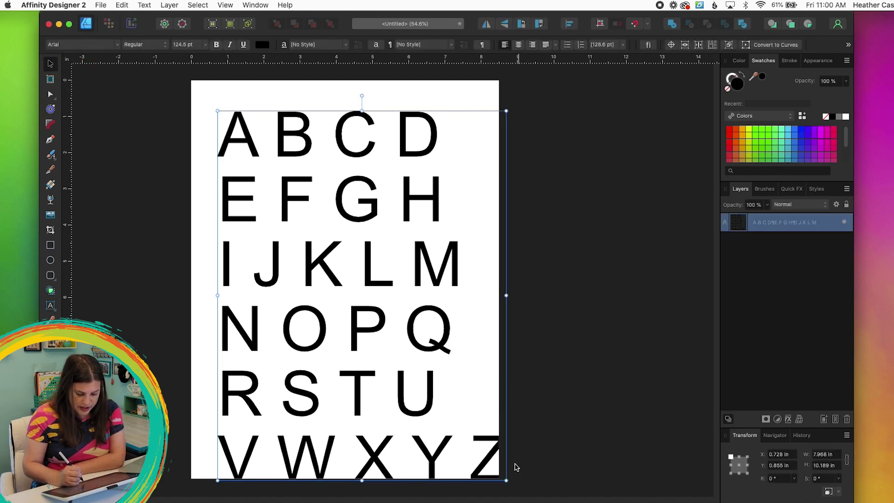
pyautogui.moveTo(363, 265); pyautogui.dragTo(355, 254)
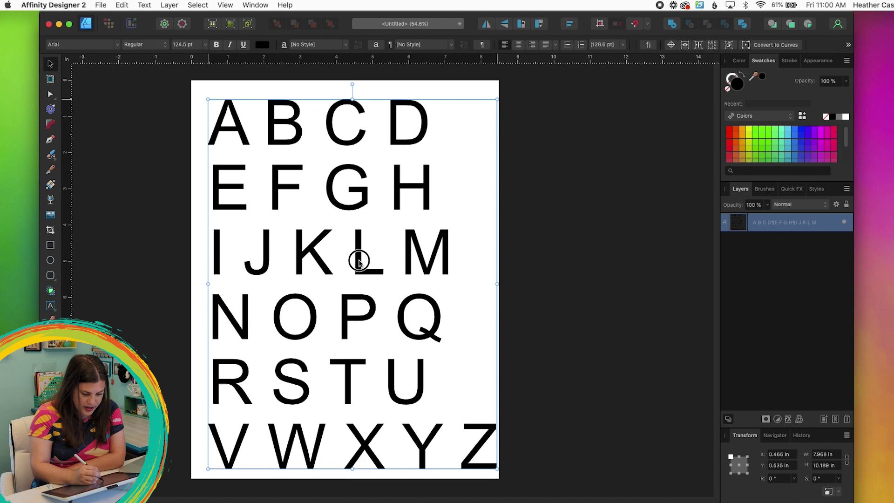
pyautogui.moveTo(497, 467); pyautogui.dragTo(469, 455)
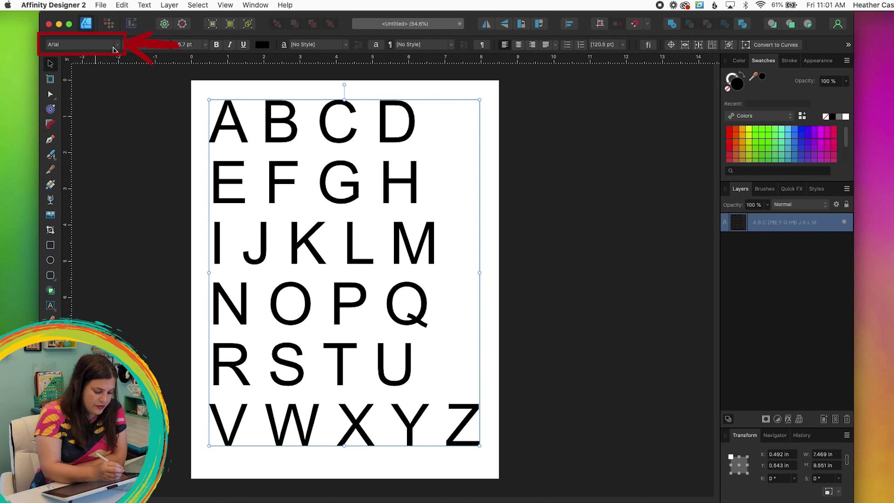
# Change the alphabet's font to Almond Nougat, scale it to about 109.8 pt and move it up so every line fits the page
pyautogui.click(116, 45)
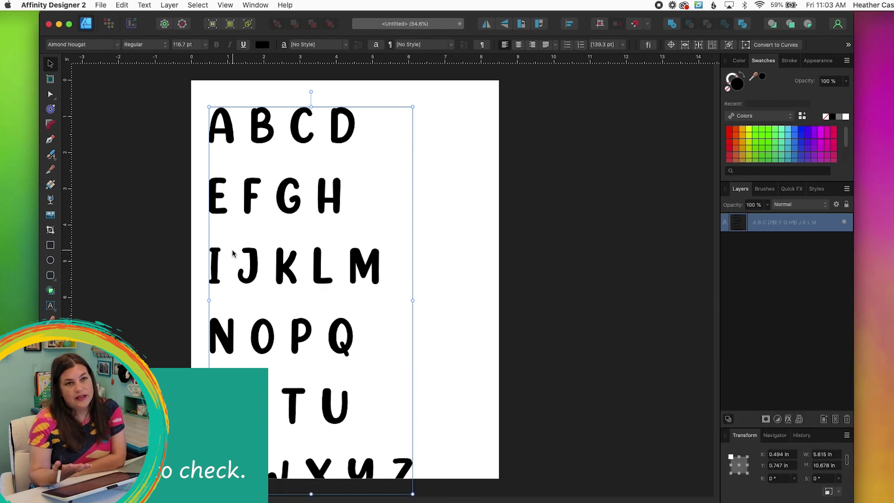
pyautogui.moveTo(412, 106); pyautogui.dragTo(401, 131)
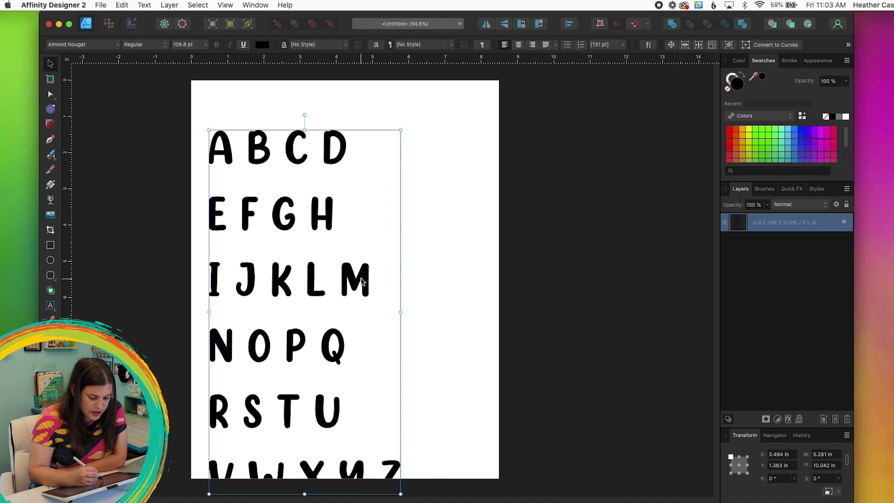
pyautogui.moveTo(362, 279); pyautogui.dragTo(363, 250)
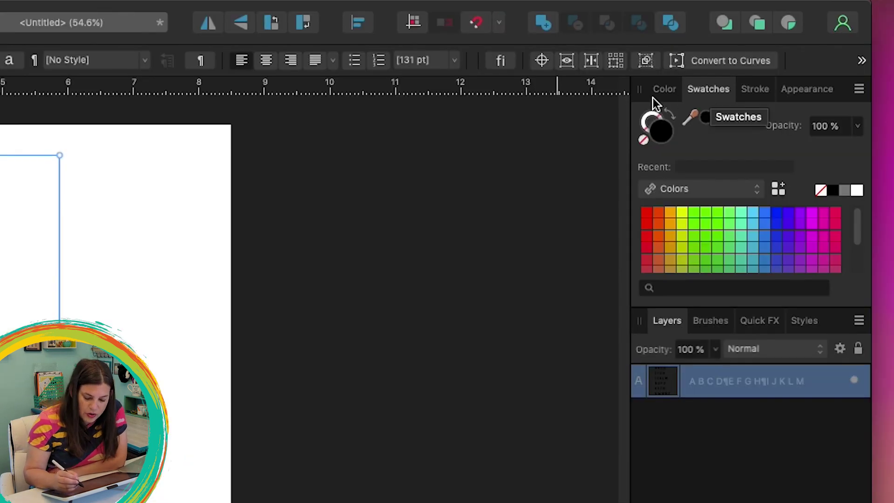
# Swap the alphabet text's stroke and fill colours, giving the letters a black outline and no fill
pyautogui.click(739, 60)
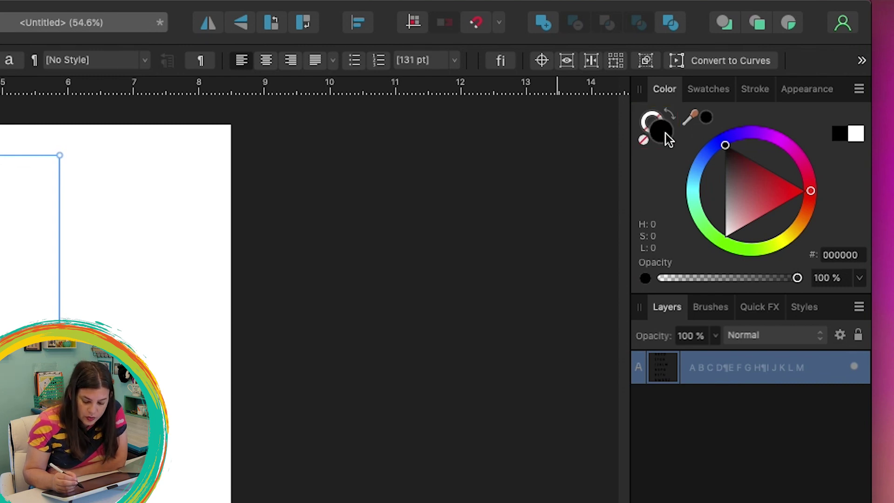
pyautogui.click(692, 105)
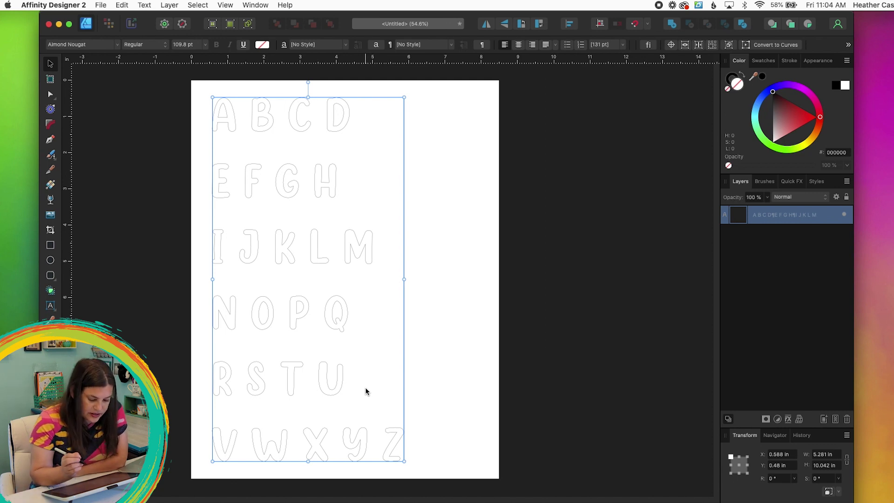
# Set the stroke width of the alphabet text's outline to 2.5 pt
pyautogui.click(789, 62)
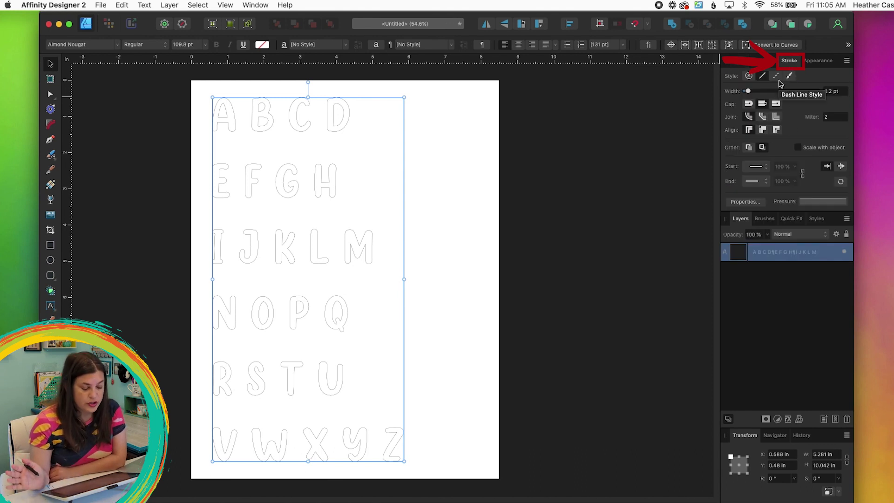
pyautogui.click(260, 6)
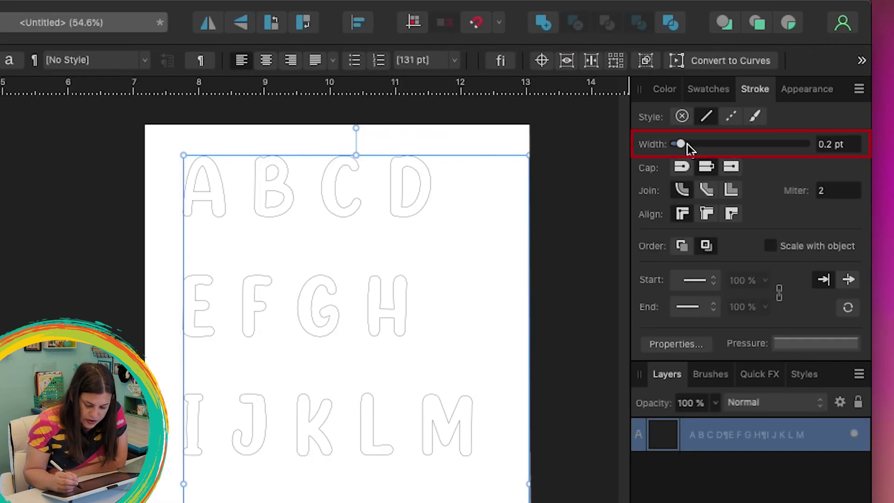
pyautogui.moveTo(681, 144); pyautogui.dragTo(705, 144)
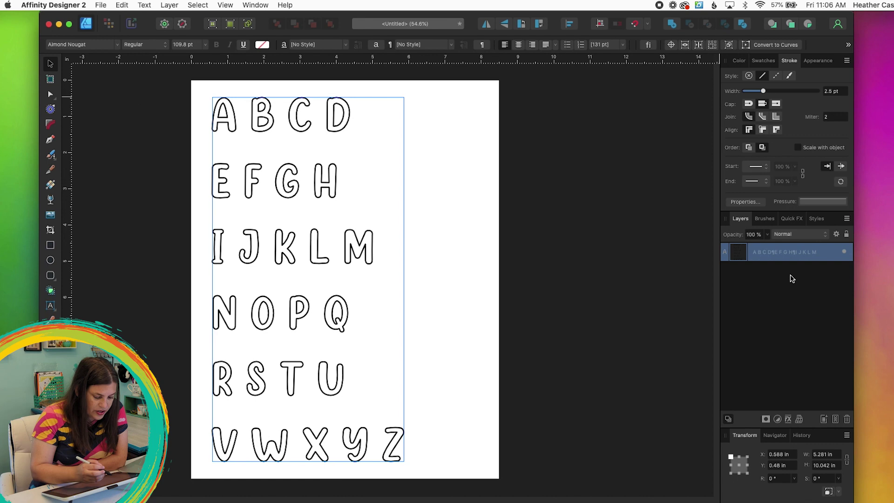
# Convert the alphabet text to curves and ungroup it into separate letter curves
pyautogui.click(170, 5)
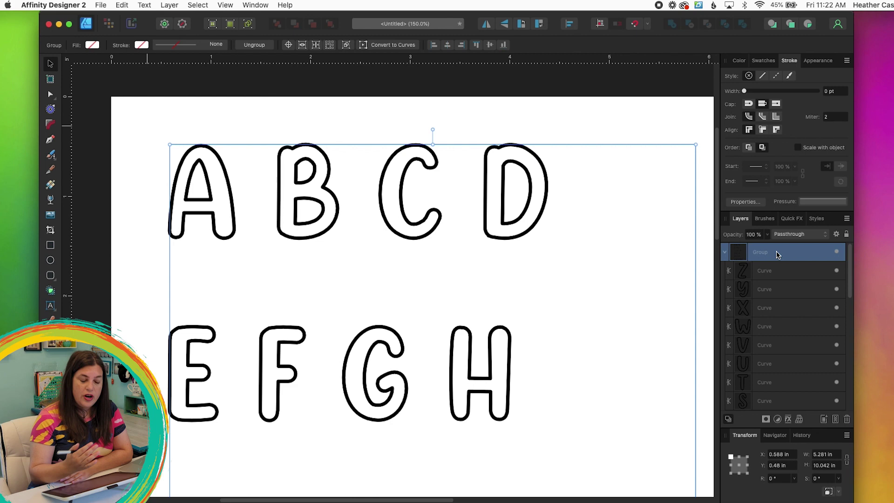
pyautogui.click(169, 5)
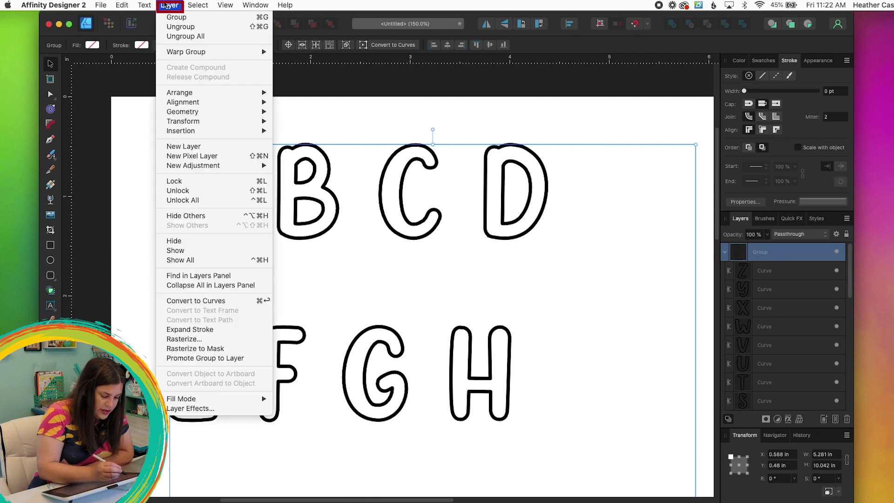
pyautogui.moveTo(219, 94)
pyautogui.click(223, 27)
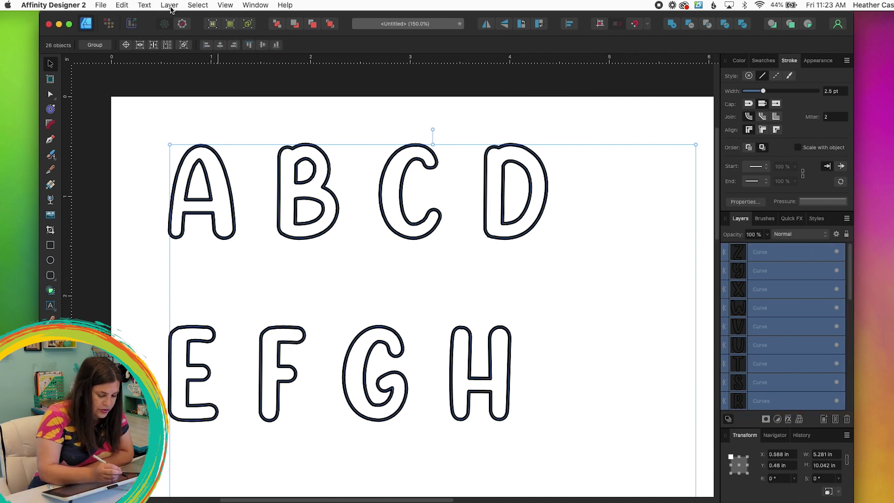
# Expand the strokes of all the selected letters and check the nodes along their outlines on the A, B and C
pyautogui.click(171, 6)
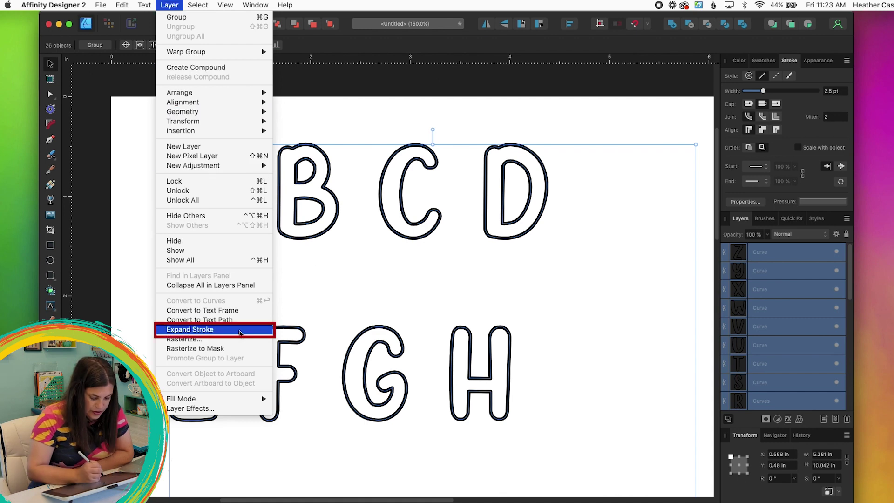
pyautogui.click(239, 330)
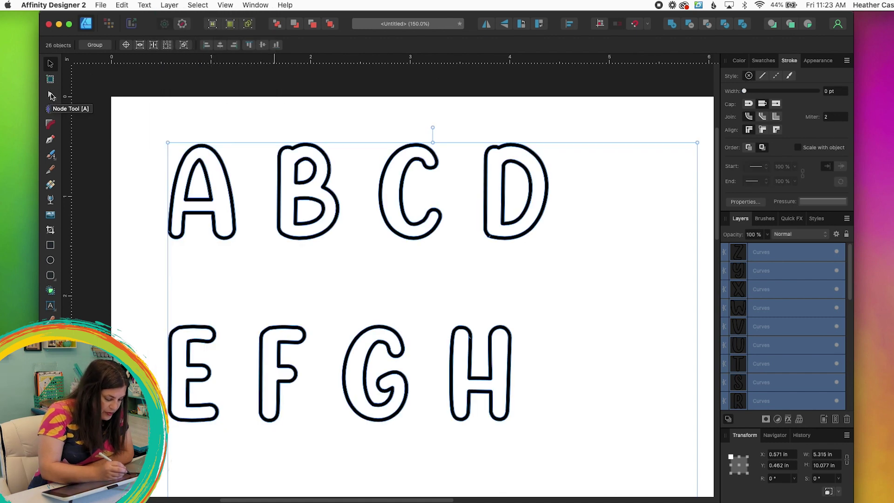
pyautogui.click(53, 95)
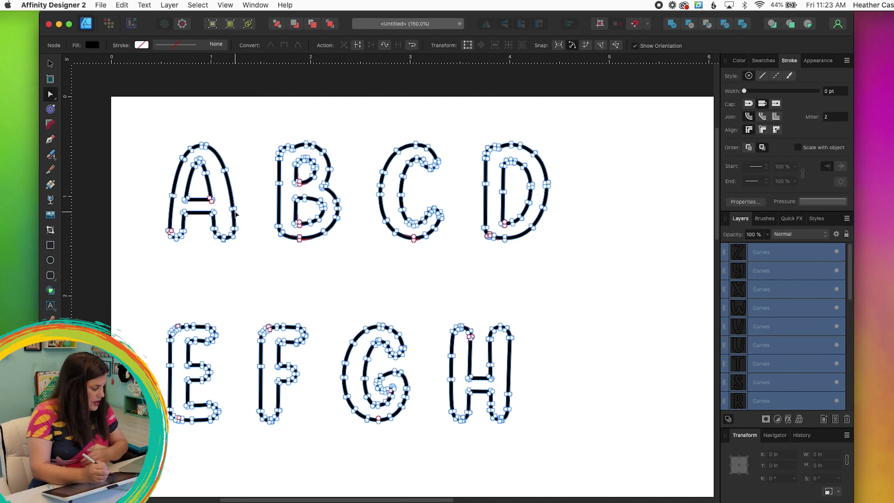
pyautogui.press('super+equal')
pyautogui.press('super+equal')
pyautogui.scroll(5, 278, 210)
pyautogui.hscroll(-3, 278, 209)
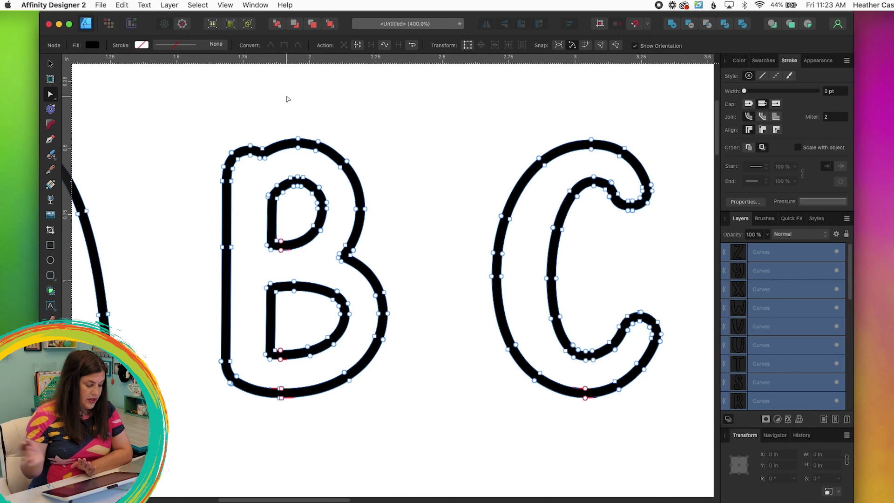
pyautogui.hscroll(-10, 286, 98)
pyautogui.click(326, 127)
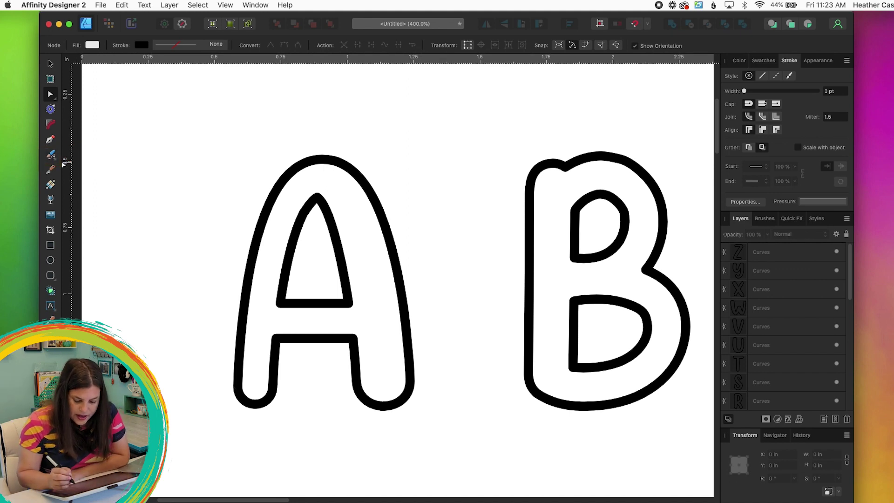
# Ready the vector brush with the Solid Pen with Pressure from the Pens category, keeping the controller on Pressure
pyautogui.click(773, 221)
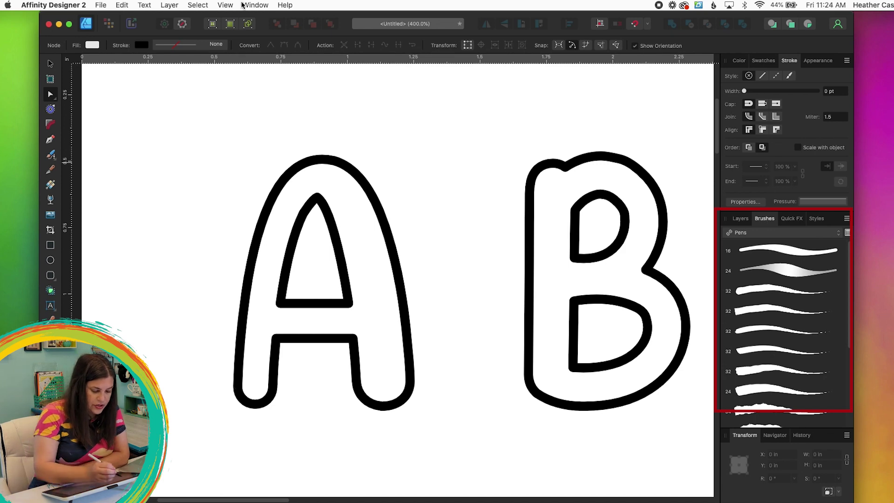
pyautogui.click(255, 6)
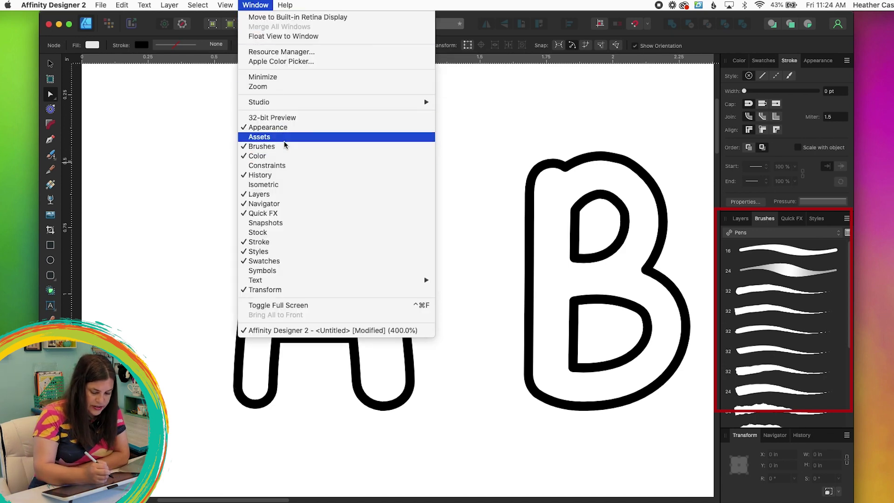
pyautogui.press('Escape')
pyautogui.click(789, 251)
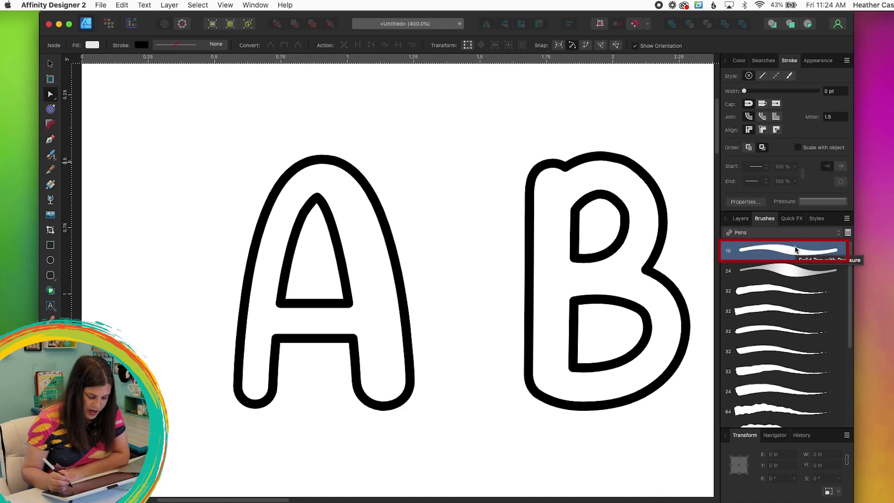
pyautogui.press('b')
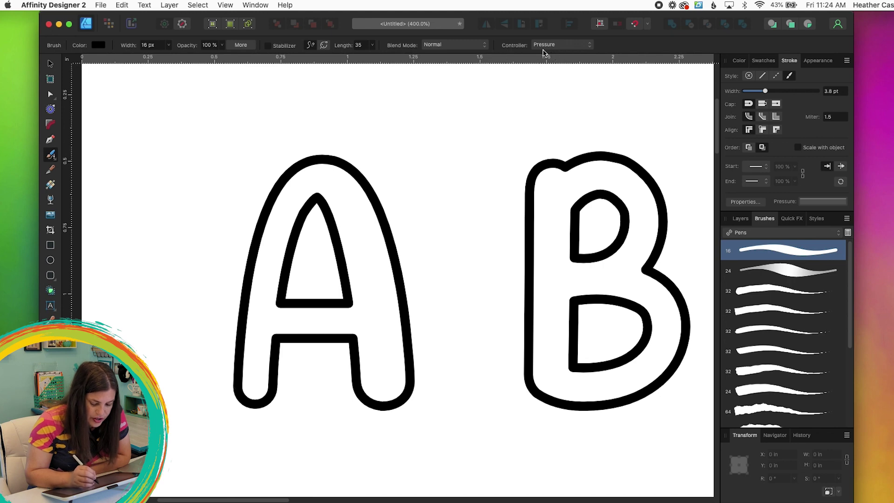
pyautogui.click(569, 46)
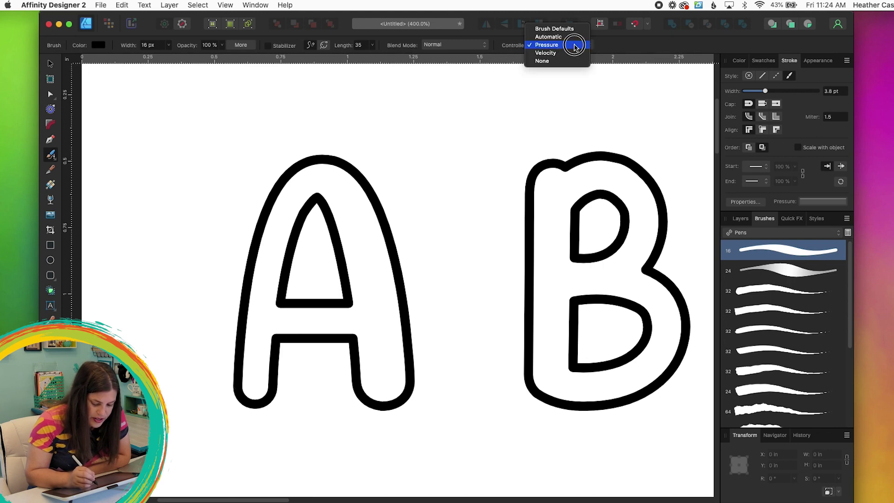
pyautogui.click(564, 47)
# Test the brush with two wavy strokes between the A and the B, and undo them
pyautogui.moveTo(370, 142)
pyautogui.mouseDown()
pyautogui.moveTo(384, 159)
pyautogui.moveTo(446, 212)
pyautogui.moveTo(400, 125)
pyautogui.moveTo(478, 191)
pyautogui.mouseUp()
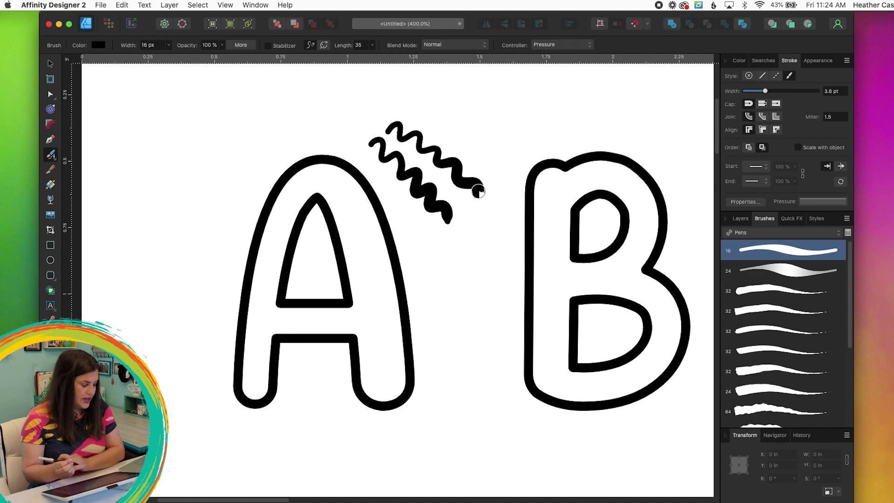
pyautogui.press('super+z')
pyautogui.press('super+z')
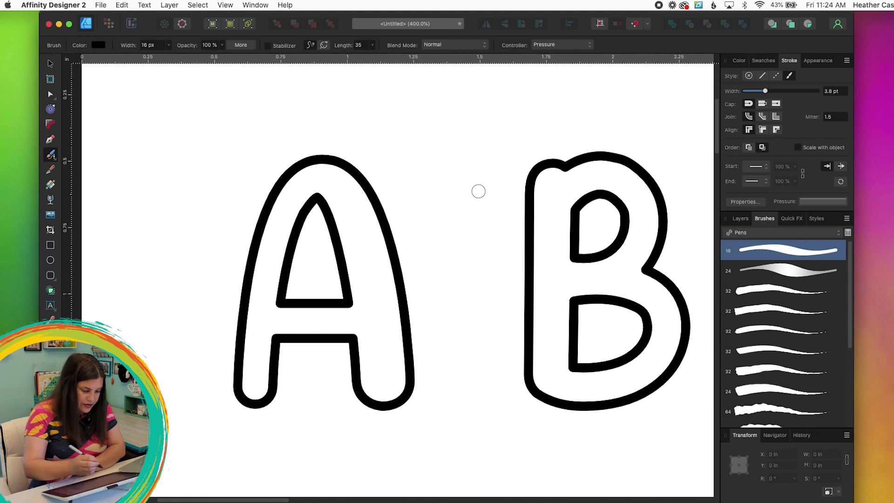
# Set the brush width to 10 px and try it with a wavy stroke beside the A, undoing that stroke
pyautogui.click(168, 45)
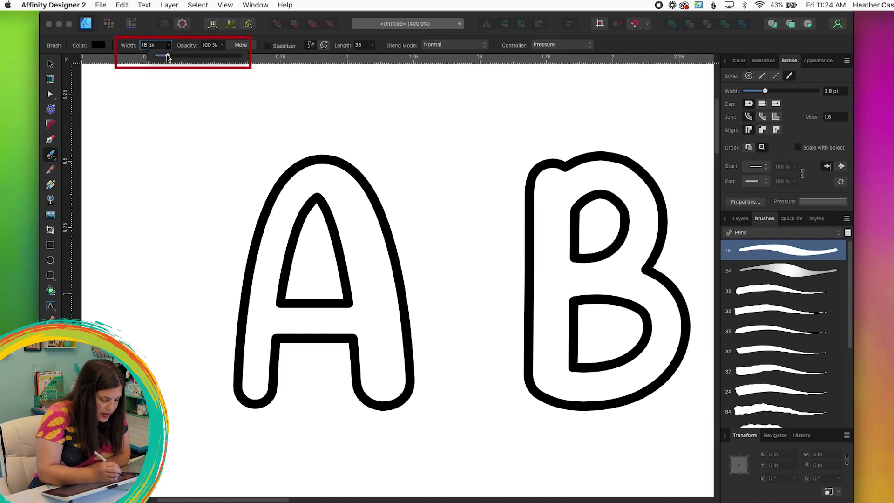
pyautogui.moveTo(168, 57); pyautogui.dragTo(157, 57)
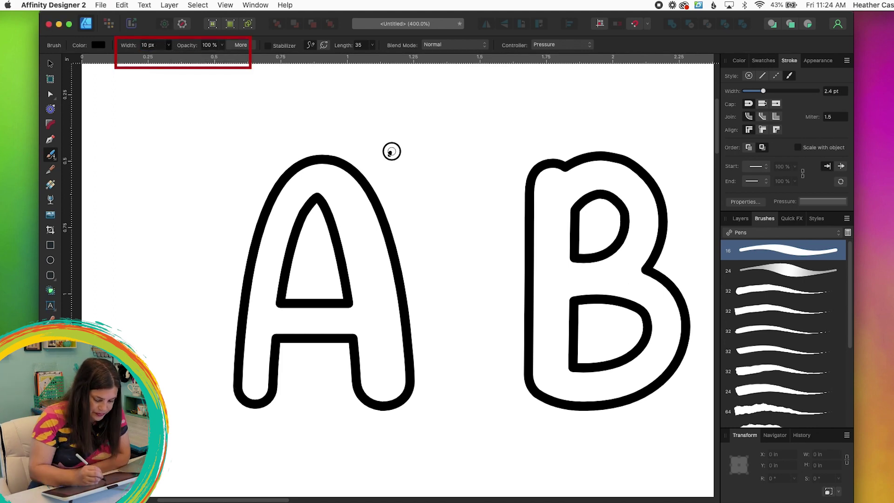
pyautogui.moveTo(391, 151); pyautogui.dragTo(447, 211)
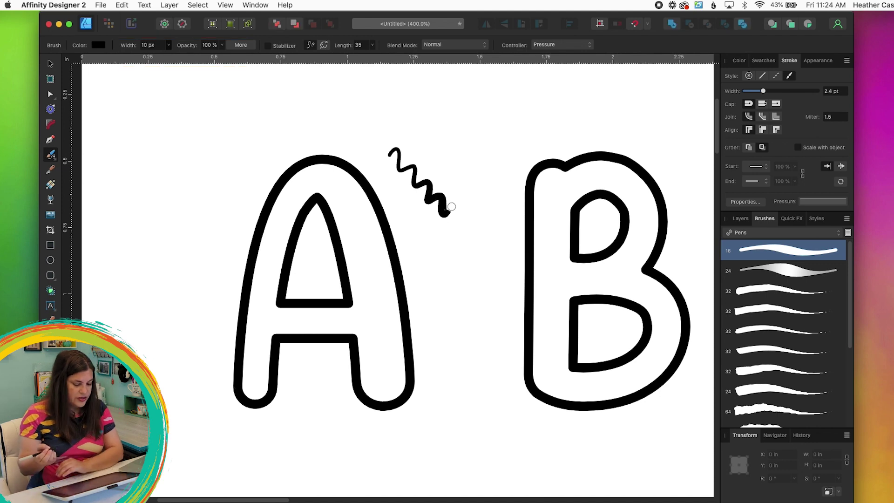
pyautogui.press('super+z')
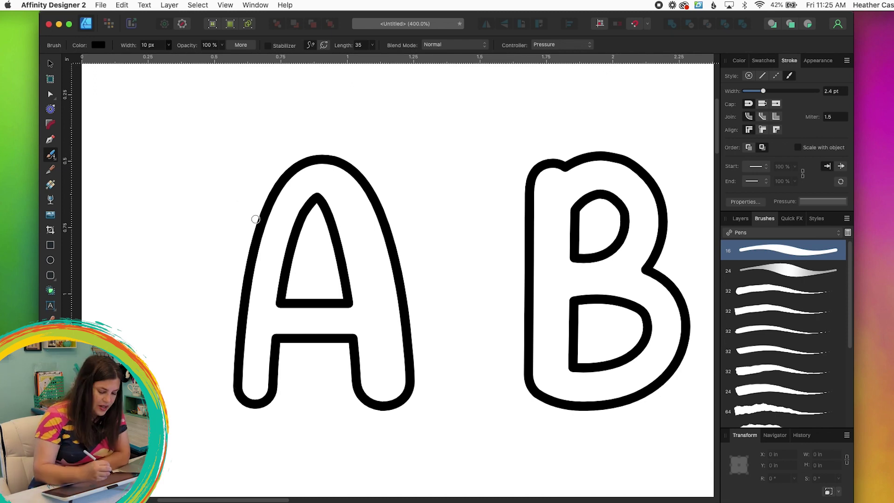
# Paint a partial daisy peeking out behind the A's upper-left edge and a full daisy over its right leg
pyautogui.moveTo(255, 219)
pyautogui.mouseDown()
pyautogui.moveTo(268, 198)
pyautogui.moveTo(238, 252)
pyautogui.moveTo(222, 217)
pyautogui.moveTo(227, 184)
pyautogui.moveTo(244, 195)
pyautogui.moveTo(282, 173)
pyautogui.mouseUp()
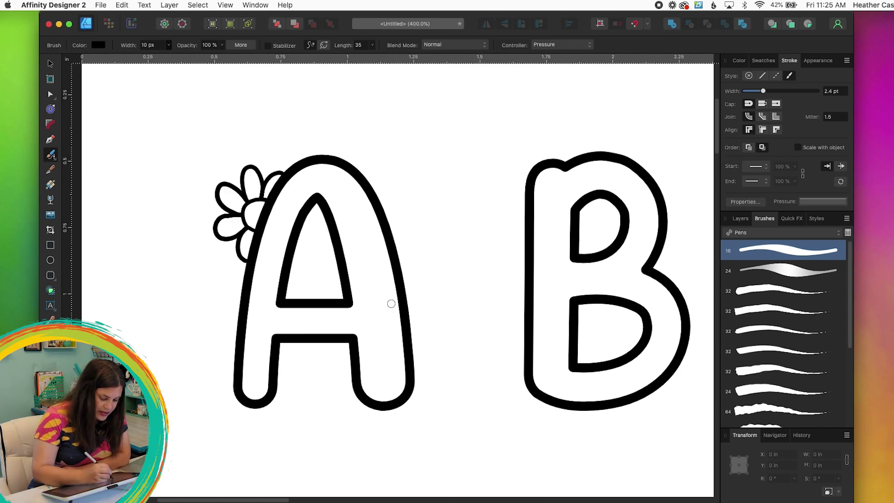
pyautogui.moveTo(398, 309)
pyautogui.mouseDown()
pyautogui.moveTo(389, 294)
pyautogui.moveTo(381, 334)
pyautogui.moveTo(421, 336)
pyautogui.moveTo(433, 305)
pyautogui.moveTo(398, 293)
pyautogui.mouseUp()
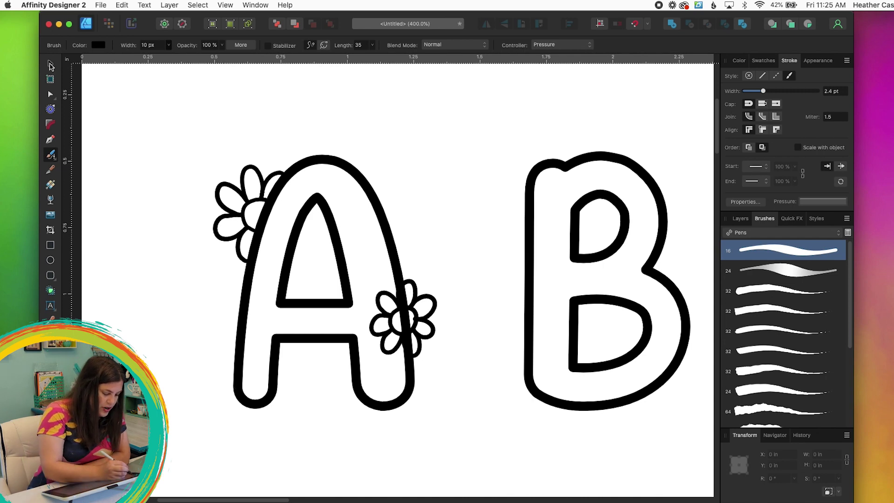
# Cut away the part of the A's outline that runs through the daisy on its right leg
pyautogui.click(51, 65)
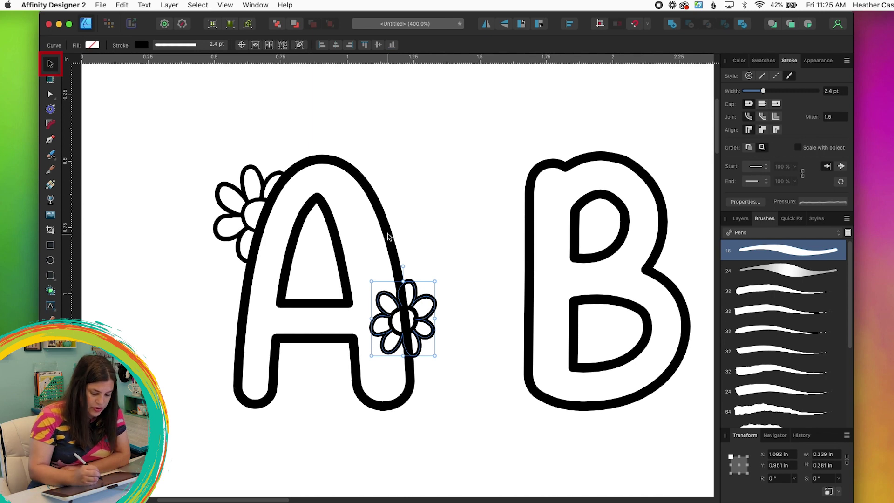
pyautogui.click(389, 238)
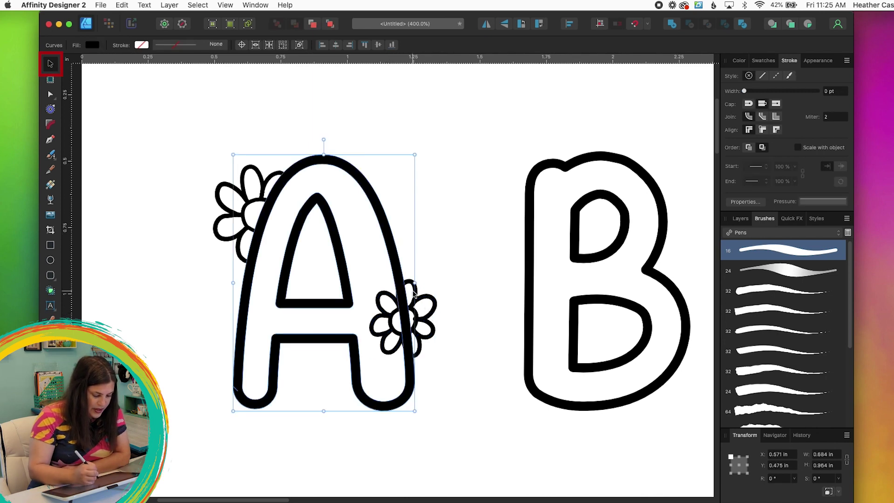
pyautogui.click(50, 170)
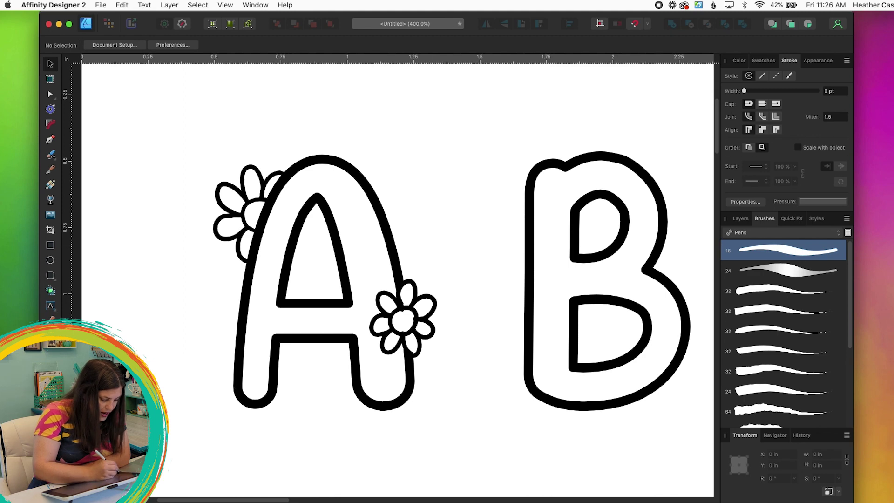
# Adjust the nodes at the A's cut ends so they tuck neatly into the petal lines of the right-leg daisy
pyautogui.press('z')
pyautogui.moveTo(388, 285); pyautogui.dragTo(488, 379)
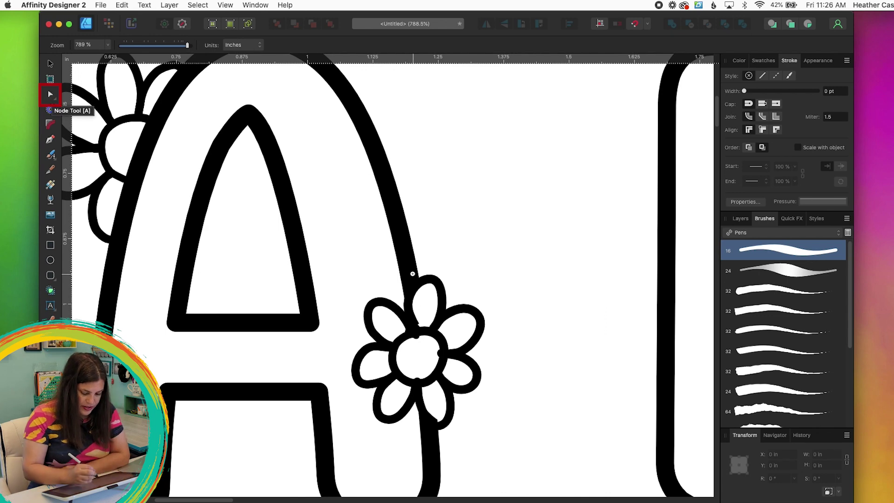
pyautogui.click(51, 95)
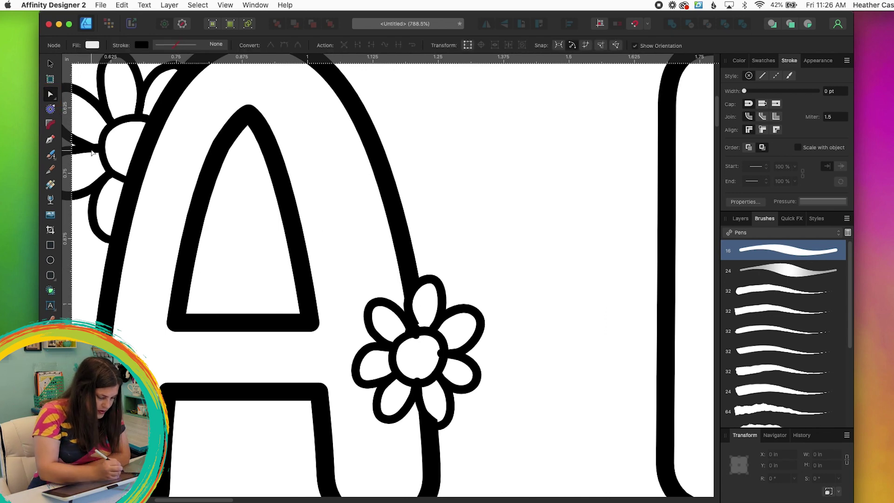
pyautogui.click(410, 270)
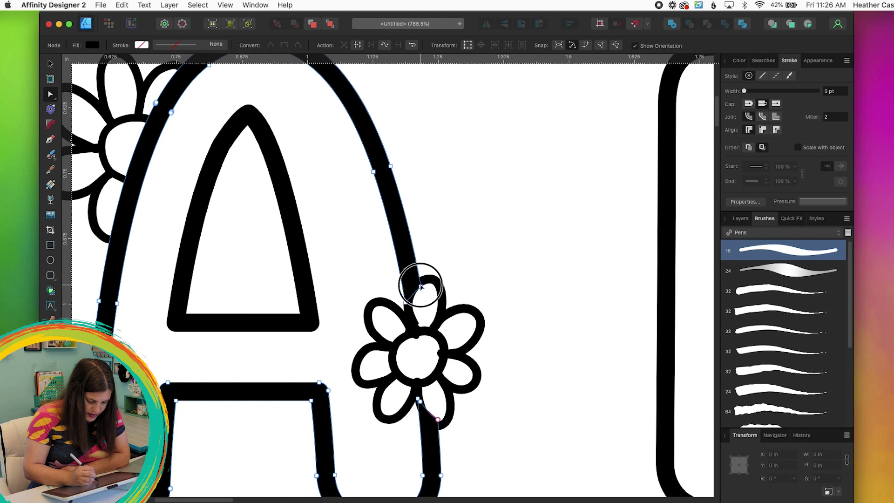
pyautogui.moveTo(420, 287); pyautogui.dragTo(419, 279)
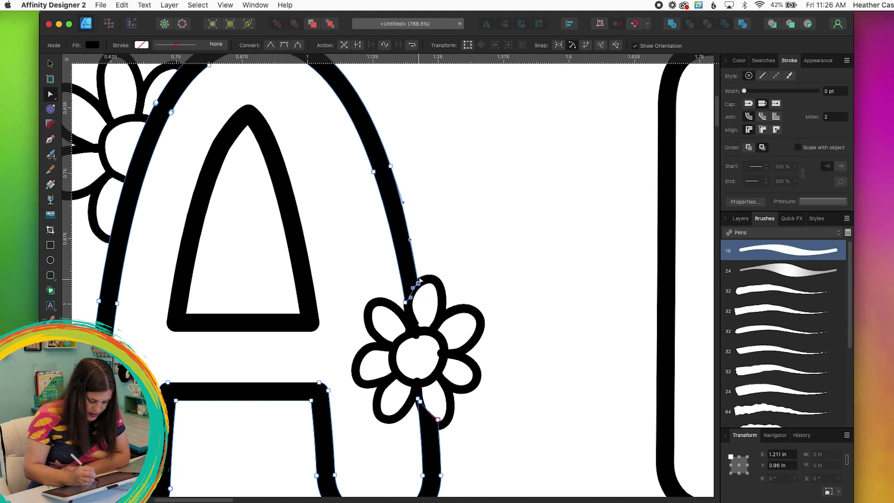
pyautogui.moveTo(437, 419); pyautogui.dragTo(432, 424)
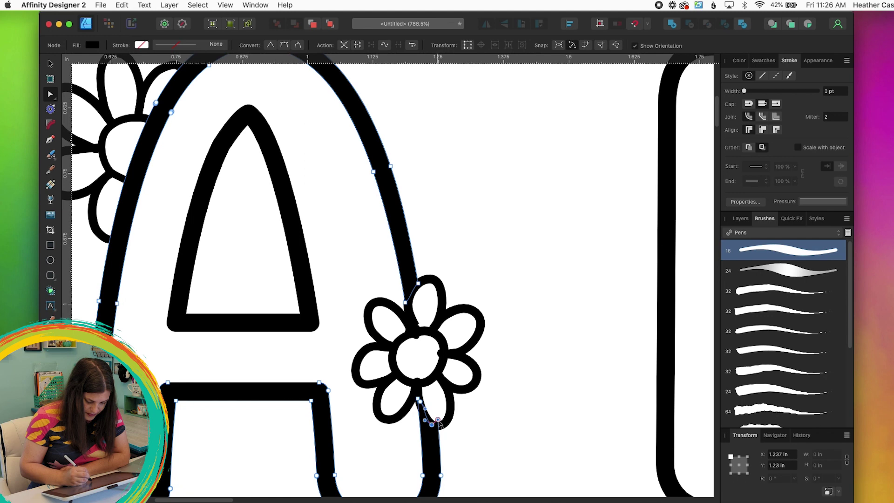
pyautogui.click(413, 324)
pyautogui.moveTo(413, 325); pyautogui.dragTo(415, 332)
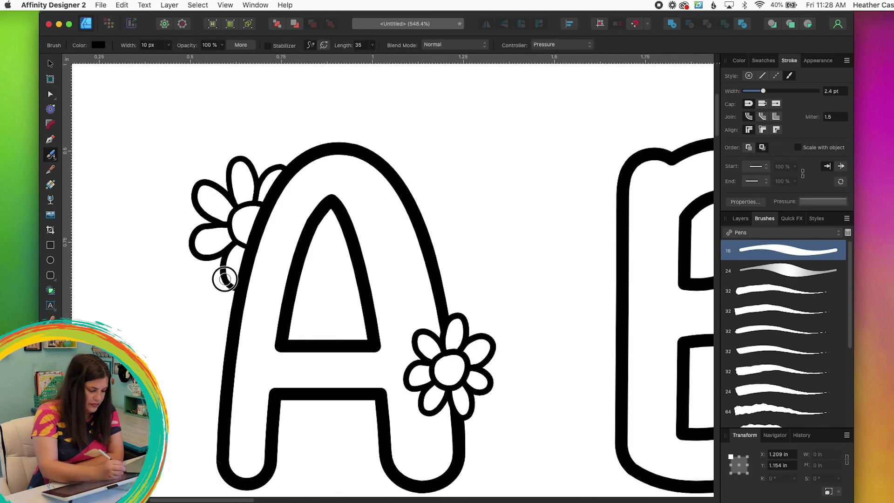
# Paint a leaf below the upper-left daisy and a leafy vine running from the A's counter across its right leg
pyautogui.moveTo(225, 280)
pyautogui.mouseDown()
pyautogui.moveTo(212, 342)
pyautogui.moveTo(221, 279)
pyautogui.mouseUp()
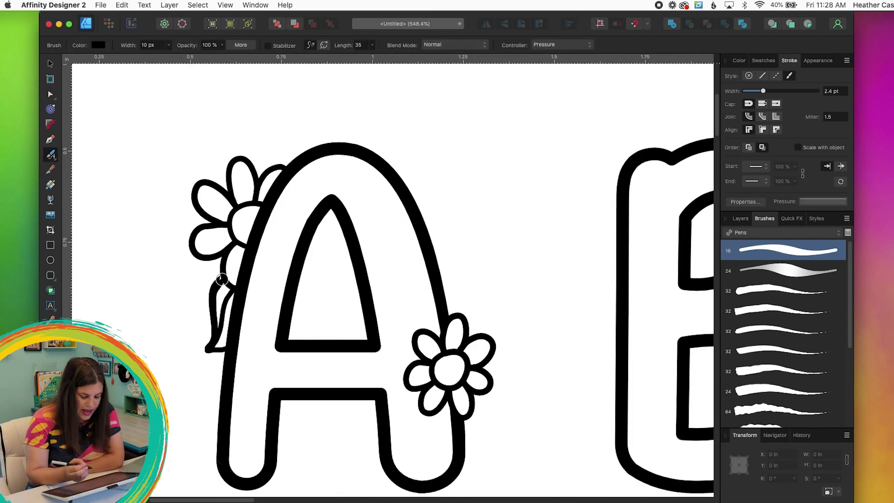
pyautogui.moveTo(359, 227)
pyautogui.mouseDown()
pyautogui.moveTo(459, 313)
pyautogui.moveTo(425, 242)
pyautogui.moveTo(470, 214)
pyautogui.moveTo(335, 314)
pyautogui.moveTo(359, 284)
pyautogui.mouseUp()
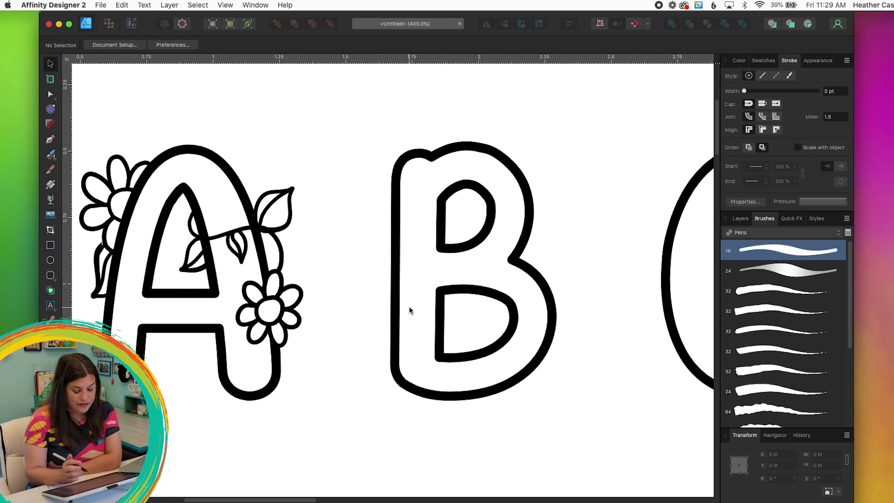
# Duplicate the full daisy on the A's right leg and place the copy over the B's upper-left corner
pyautogui.click(280, 314)
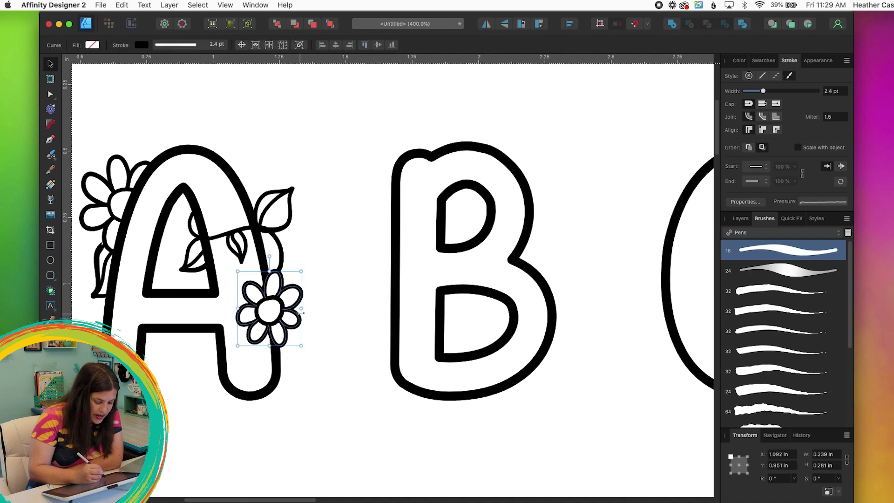
pyautogui.moveTo(330, 282); pyautogui.dragTo(244, 333)
pyautogui.moveTo(325, 260); pyautogui.dragTo(233, 346)
pyautogui.click(123, 5)
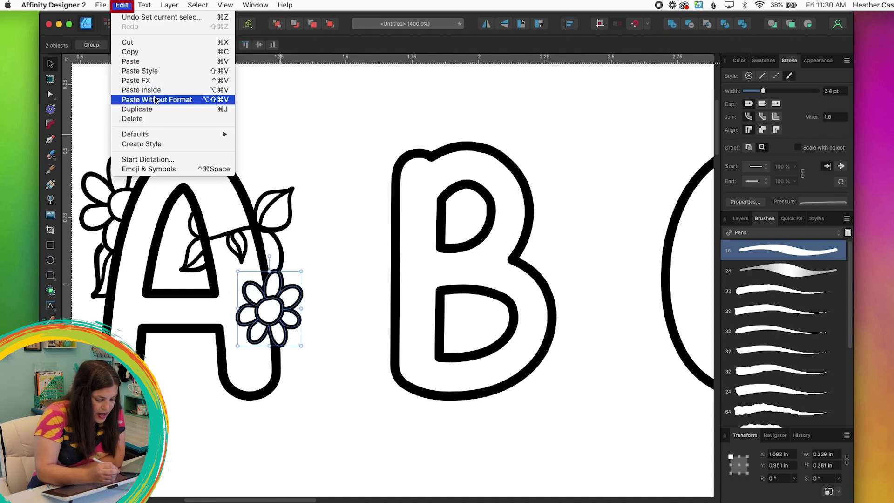
pyautogui.click(159, 112)
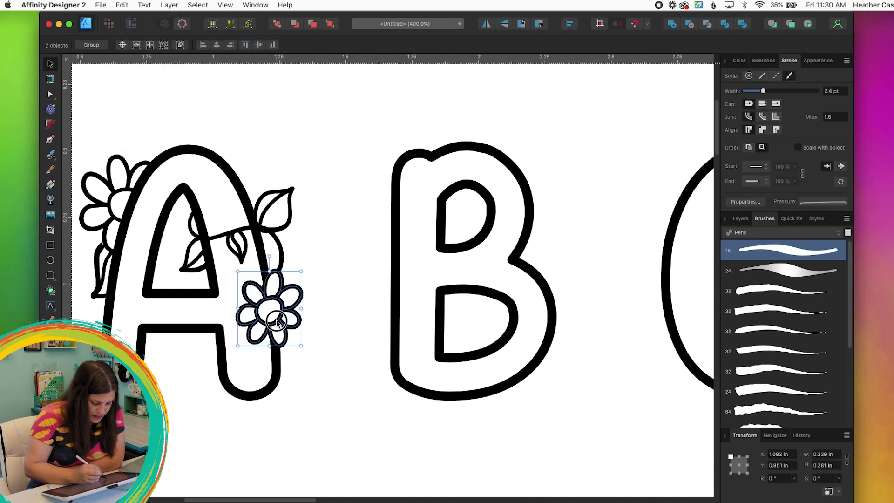
pyautogui.moveTo(280, 328); pyautogui.dragTo(392, 178)
pyautogui.click(471, 162)
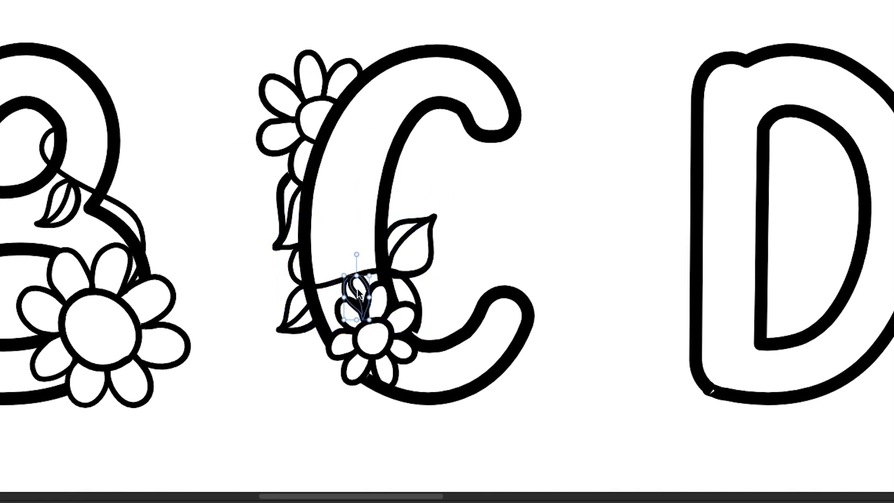
# Copy the daisy and leafy vine from the B's left side onto the left side of the D
pyautogui.hscroll(-10, 435, 255)
pyautogui.moveTo(16, 26); pyautogui.dragTo(61, 200)
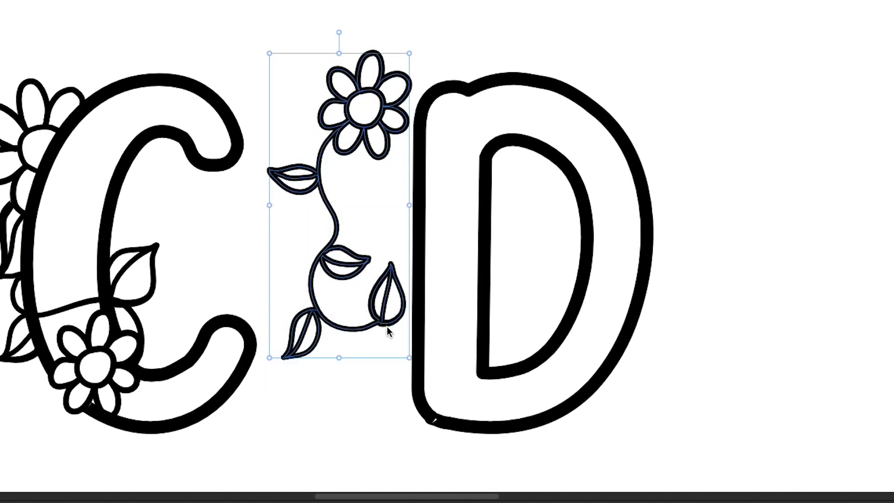
pyautogui.moveTo(386, 331); pyautogui.dragTo(449, 319)
pyautogui.hscroll(-3, 498, 113)
pyautogui.moveTo(498, 114); pyautogui.dragTo(503, 110)
pyautogui.hscroll(5, 500, 112)
# Cut the D's outline where the upper-left daisy and the vine's leaf cross it and remove the cut pieces
pyautogui.click(421, 122)
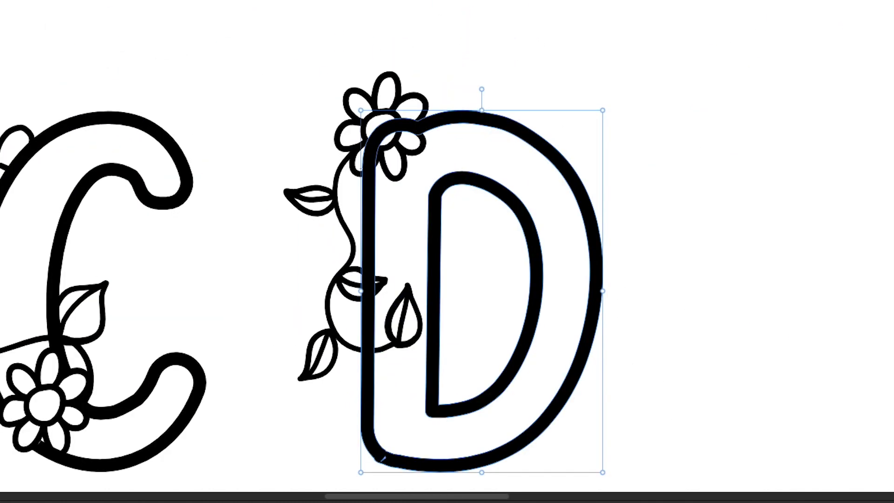
pyautogui.press('k')
pyautogui.moveTo(356, 270); pyautogui.dragTo(382, 272)
pyautogui.moveTo(356, 297); pyautogui.dragTo(382, 296)
pyautogui.press('v')
pyautogui.click(391, 126)
pyautogui.press('Delete')
pyautogui.click(369, 284)
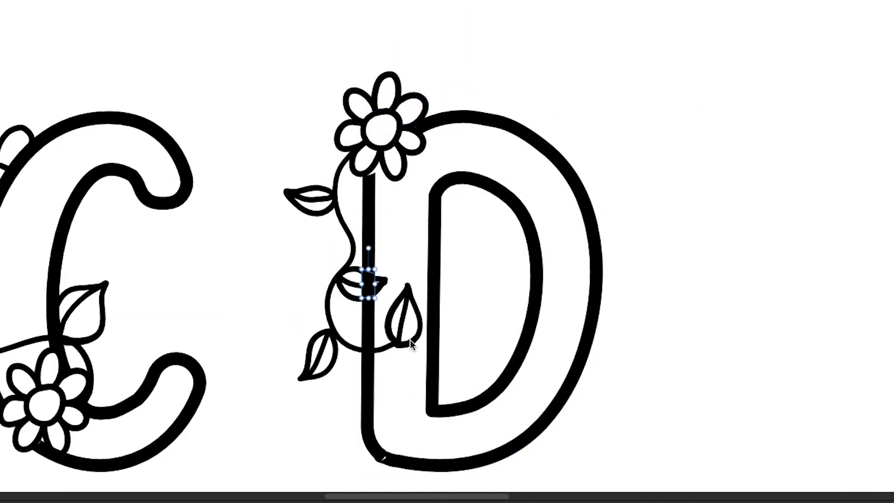
pyautogui.click(363, 269)
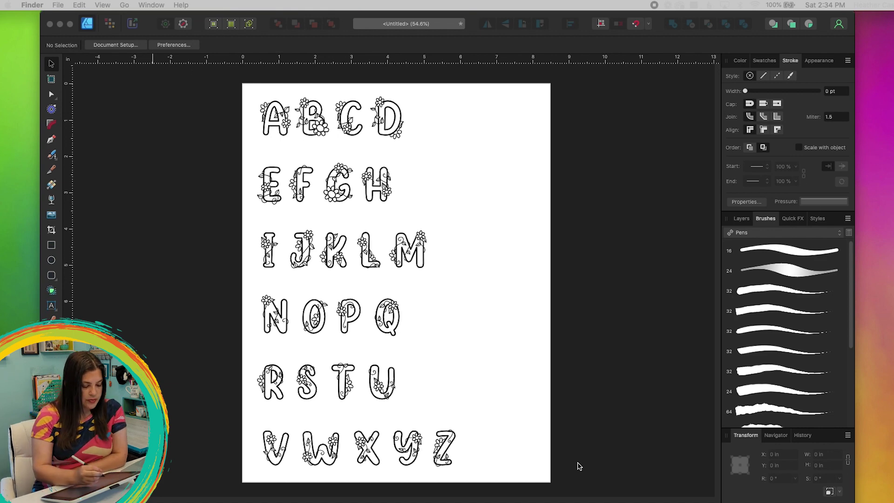
# Expand the strokes of all the letters and floral decorations on the page
pyautogui.click(59, 41)
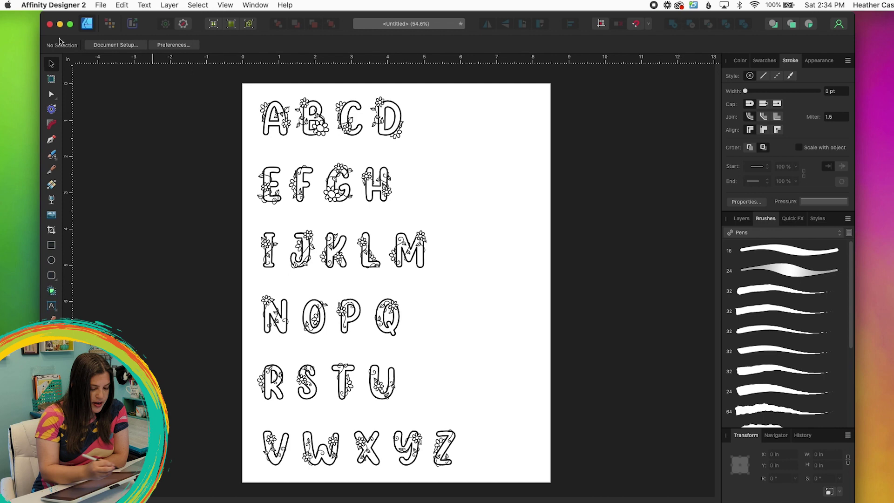
pyautogui.moveTo(236, 81); pyautogui.dragTo(539, 479)
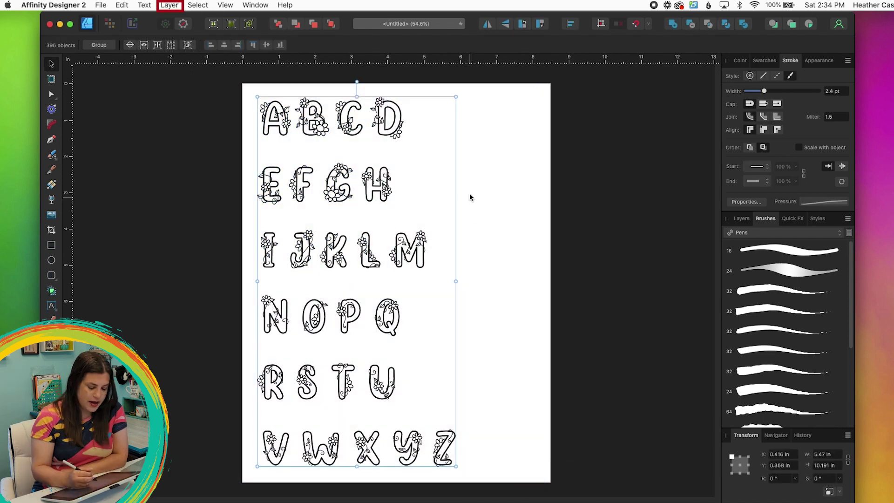
pyautogui.click(169, 6)
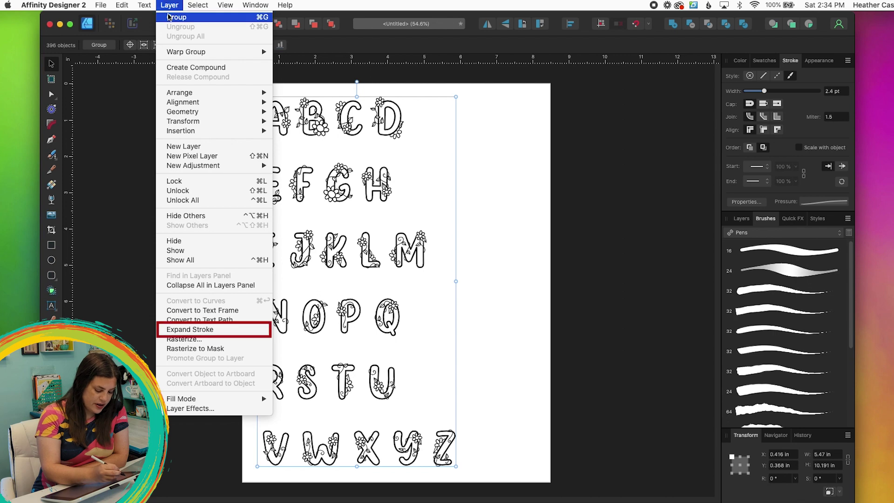
pyautogui.click(219, 332)
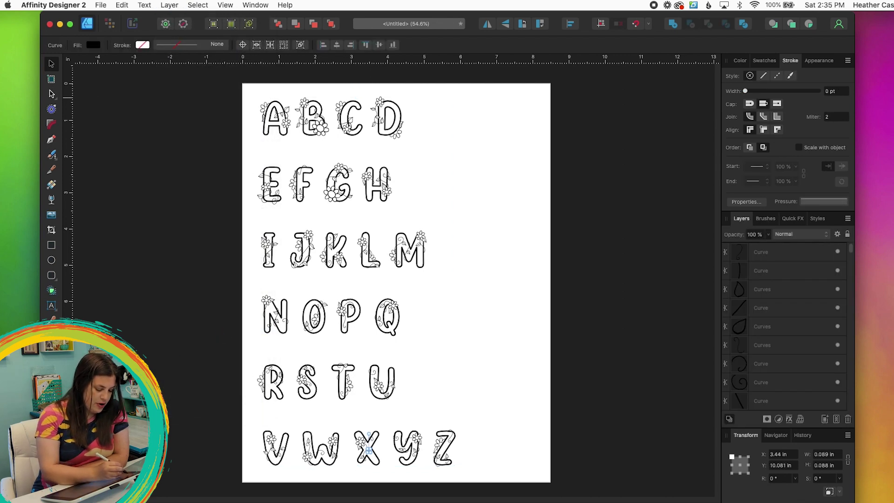
# Examine the nodes of the expanded letters, looking closely at the overlapping shapes of the E and its leaves
pyautogui.click(51, 94)
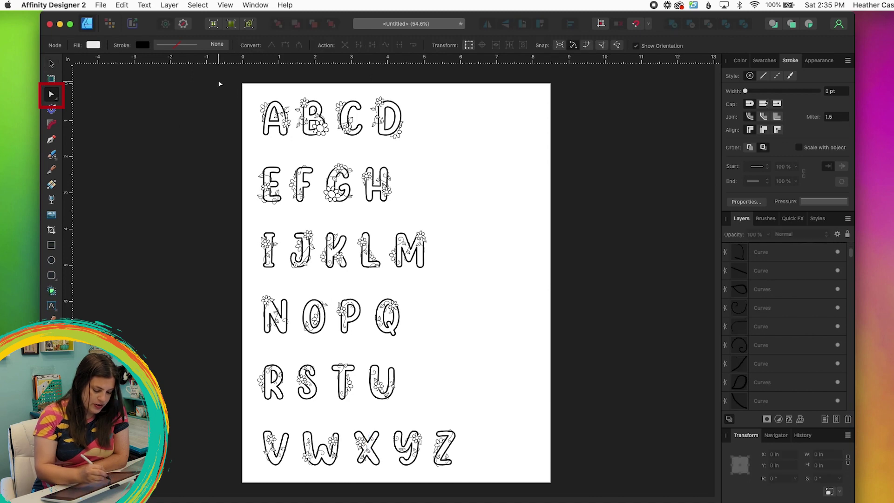
pyautogui.moveTo(219, 84); pyautogui.dragTo(522, 485)
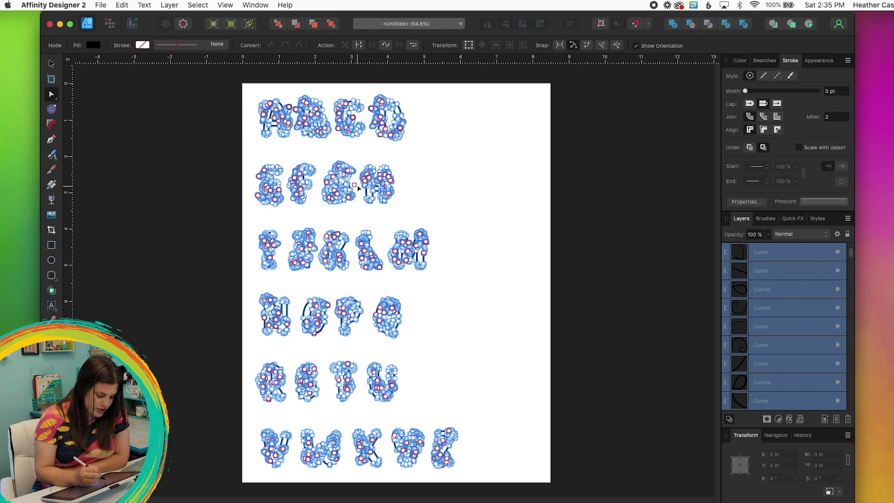
pyautogui.press('z')
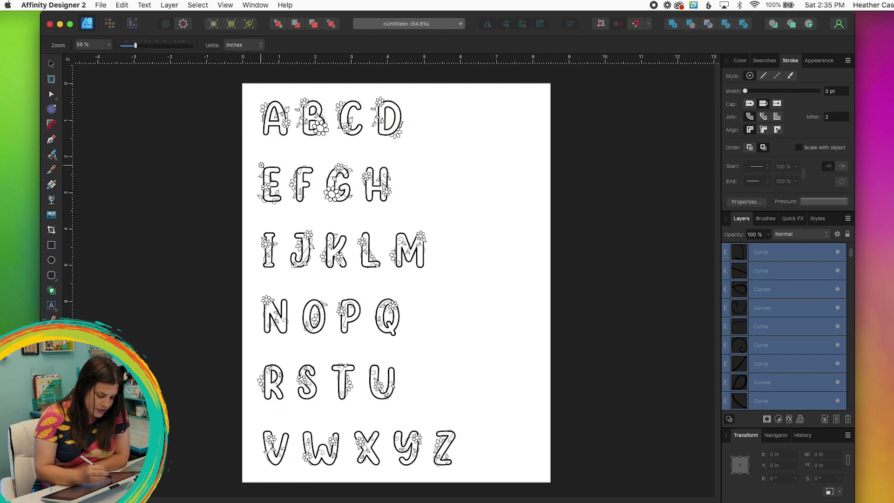
pyautogui.moveTo(258, 163); pyautogui.dragTo(521, 418)
pyautogui.press('a')
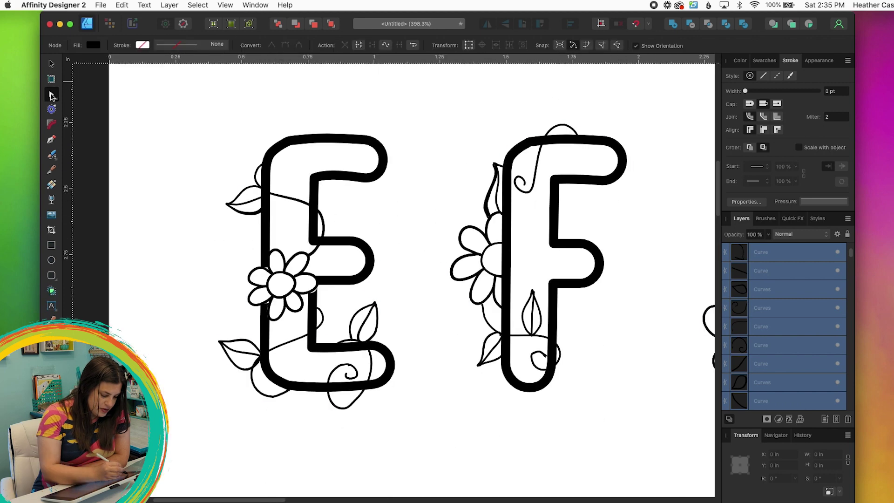
pyautogui.moveTo(165, 86); pyautogui.dragTo(430, 444)
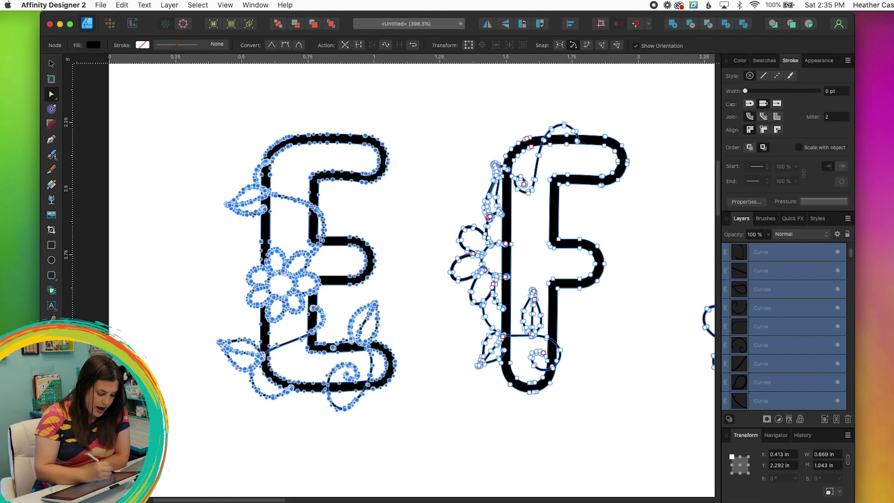
pyautogui.press('z')
pyautogui.moveTo(228, 185); pyautogui.dragTo(407, 337)
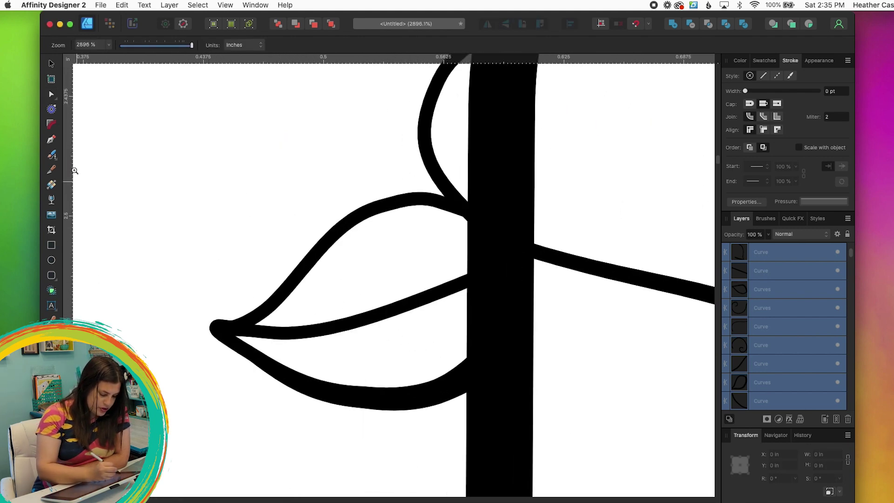
pyautogui.press('a')
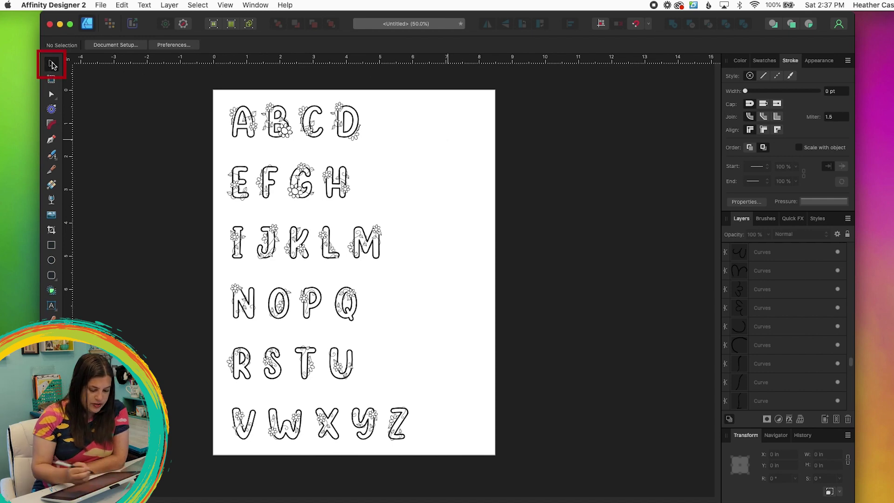
# Merge the A's outline with its flowers and leaves into one shape using the Add operation
pyautogui.press('super+1')
pyautogui.moveTo(185, 78); pyautogui.dragTo(274, 171)
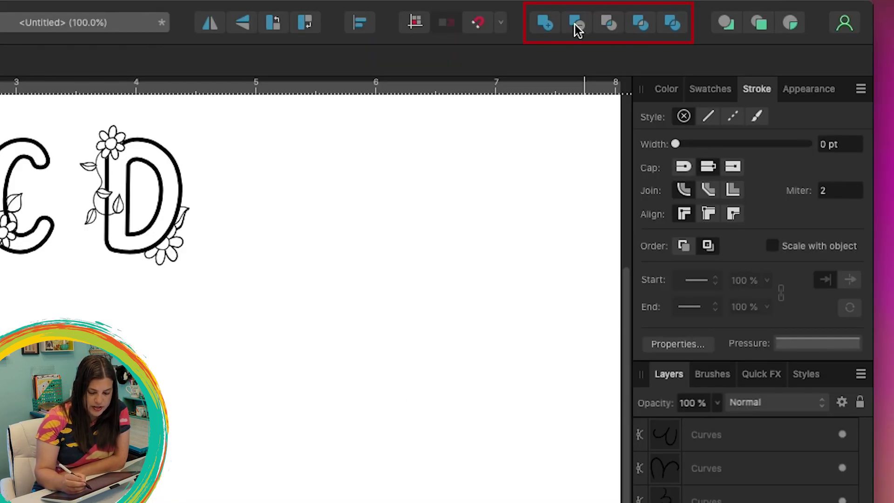
pyautogui.click(545, 26)
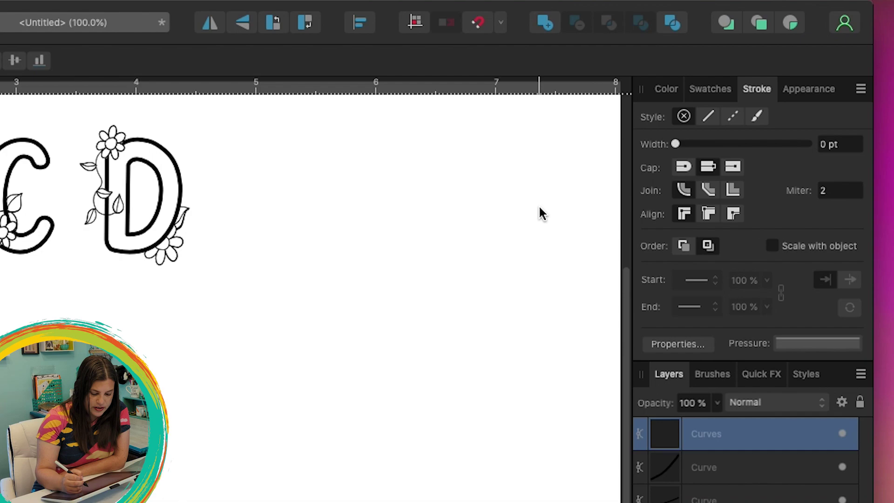
# Inspect the merged A's nodes and the joins between its outline and the upper-left daisy's petals
pyautogui.press('z')
pyautogui.moveTo(221, 87); pyautogui.dragTo(578, 489)
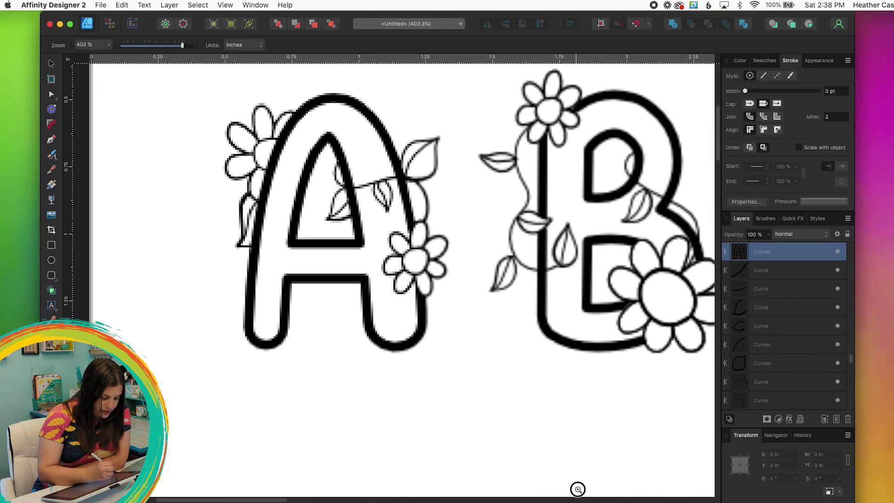
pyautogui.click(51, 94)
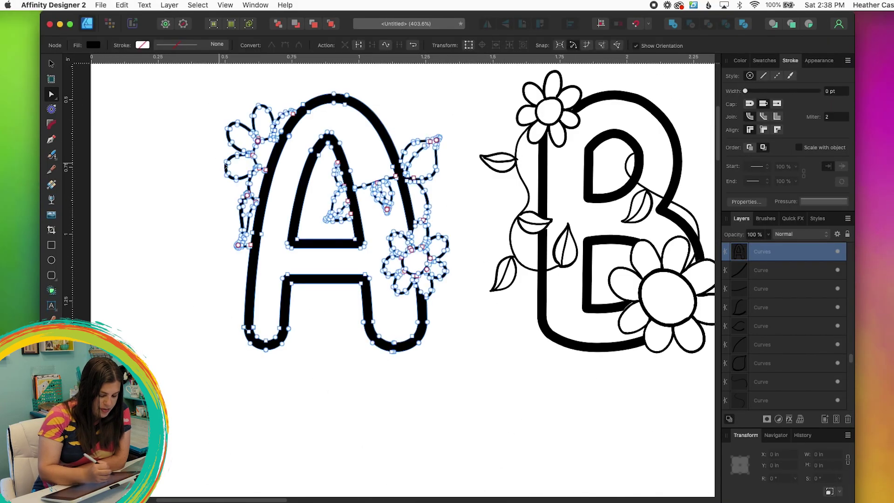
pyautogui.moveTo(174, 74); pyautogui.dragTo(460, 393)
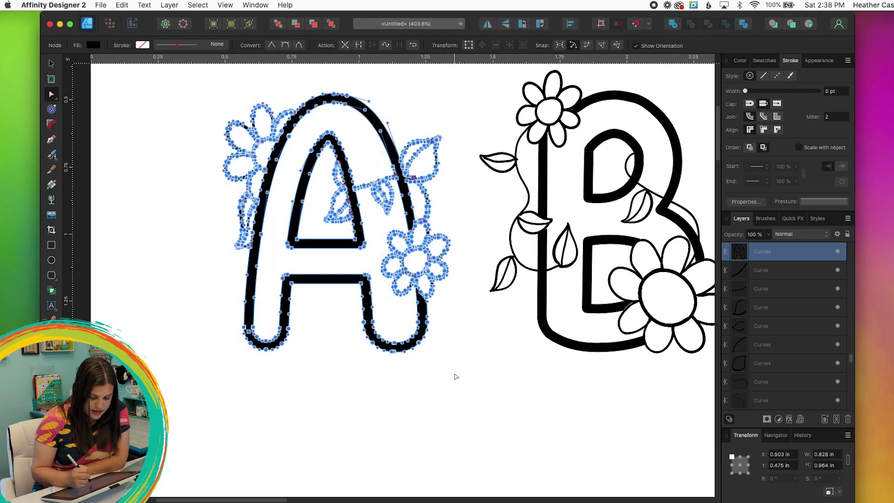
pyautogui.press('super+alt+0')
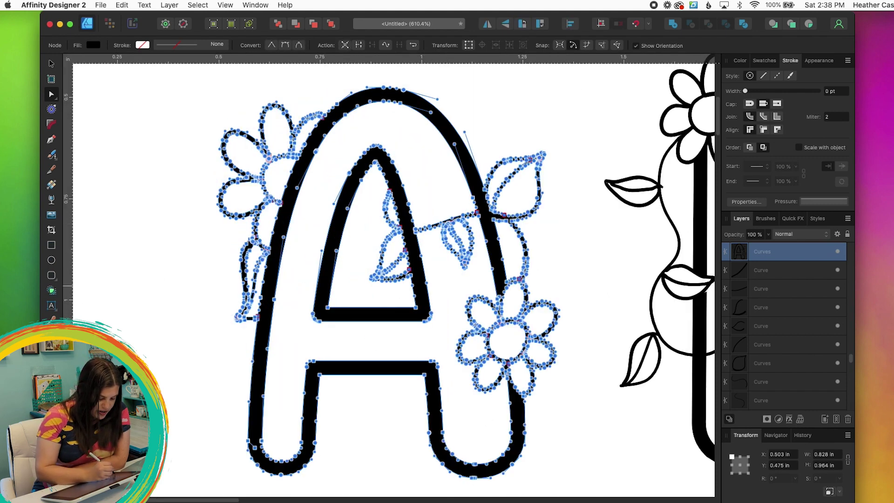
pyautogui.press('z')
pyautogui.moveTo(240, 173); pyautogui.dragTo(427, 296)
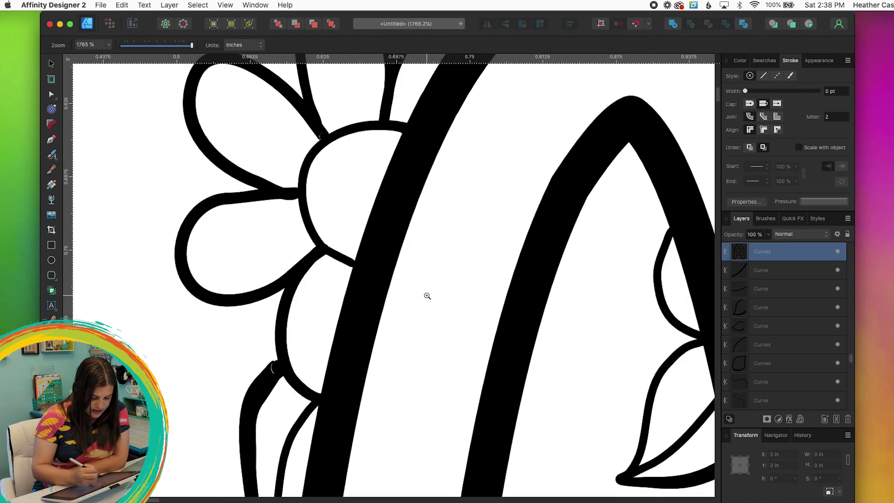
pyautogui.moveTo(285, 241); pyautogui.dragTo(343, 292)
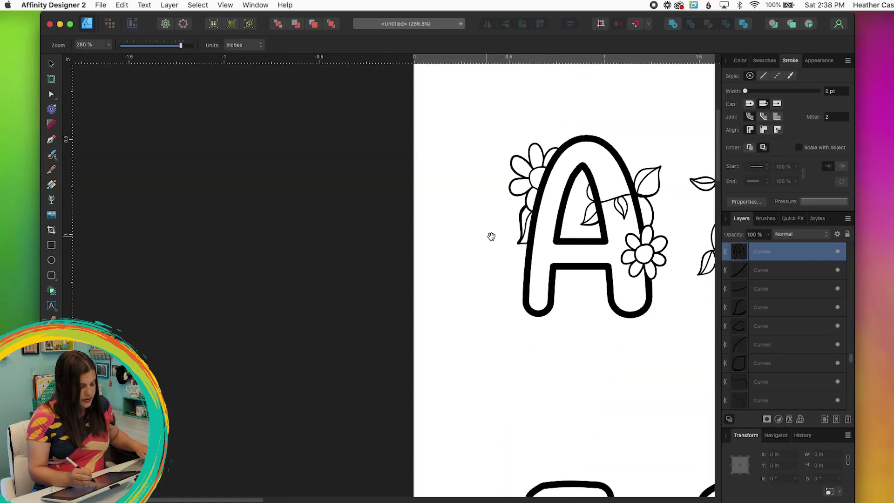
# Merge the B and the C, each with its own flowers and leaves, into single shapes with Add
pyautogui.moveTo(491, 236); pyautogui.dragTo(106, 252)
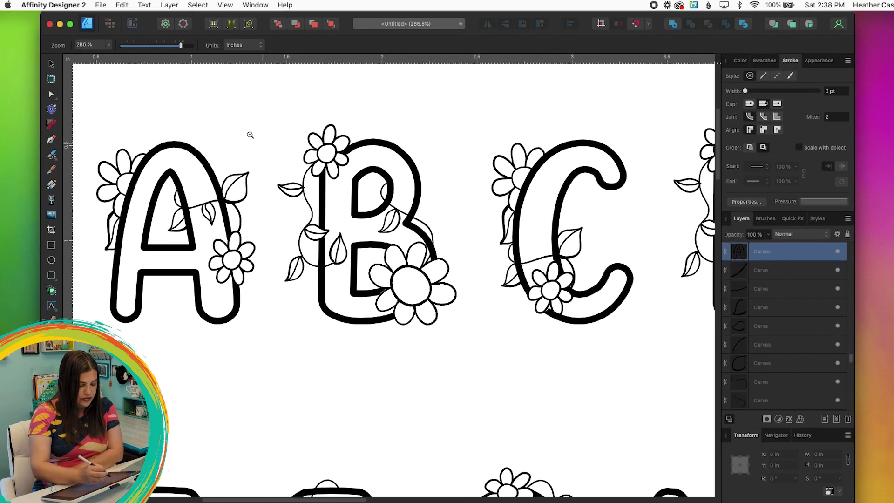
pyautogui.click(52, 65)
pyautogui.moveTo(274, 92); pyautogui.dragTo(477, 382)
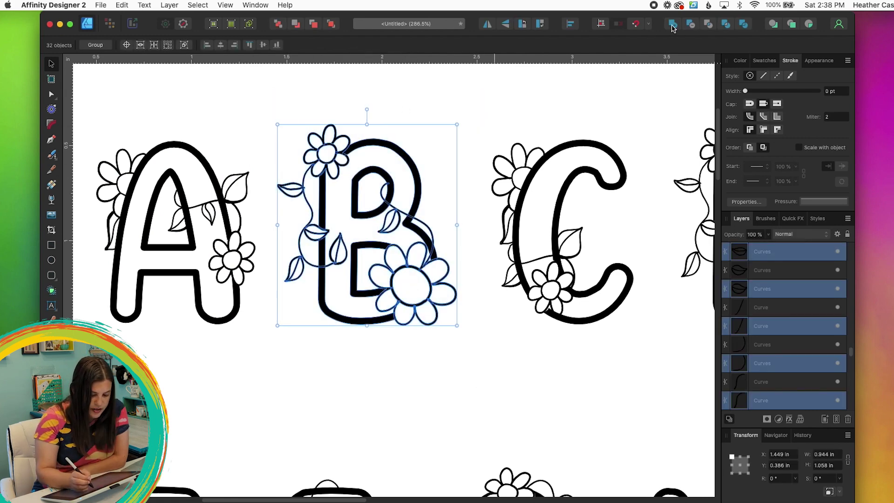
pyautogui.click(672, 24)
pyautogui.moveTo(484, 340); pyautogui.dragTo(639, 131)
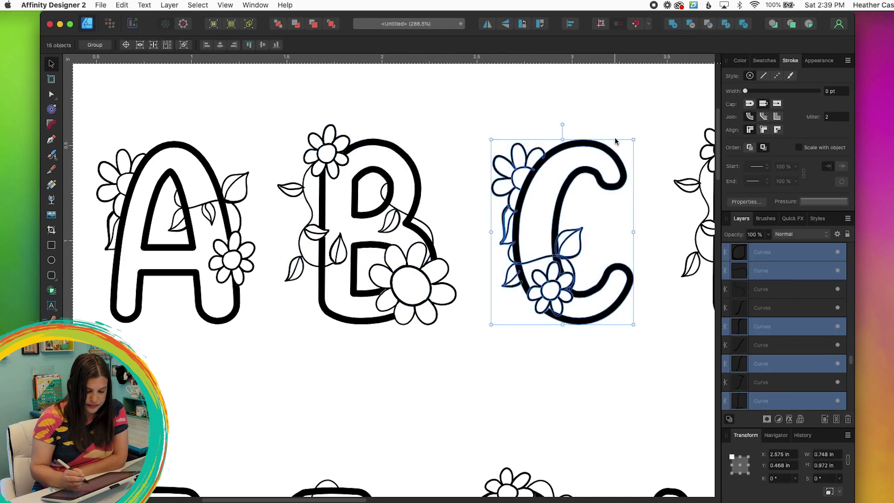
pyautogui.click(673, 24)
# Merge each remaining letter through Z with its own flowers and leaves into a single shape with Add
pyautogui.moveTo(525, 362); pyautogui.dragTo(186, 379)
pyautogui.moveTo(321, 372); pyautogui.dragTo(606, 92)
pyautogui.click(672, 24)
pyautogui.moveTo(252, 431); pyautogui.dragTo(795, 138)
pyautogui.moveTo(268, 186); pyautogui.dragTo(627, 100)
pyautogui.click(673, 25)
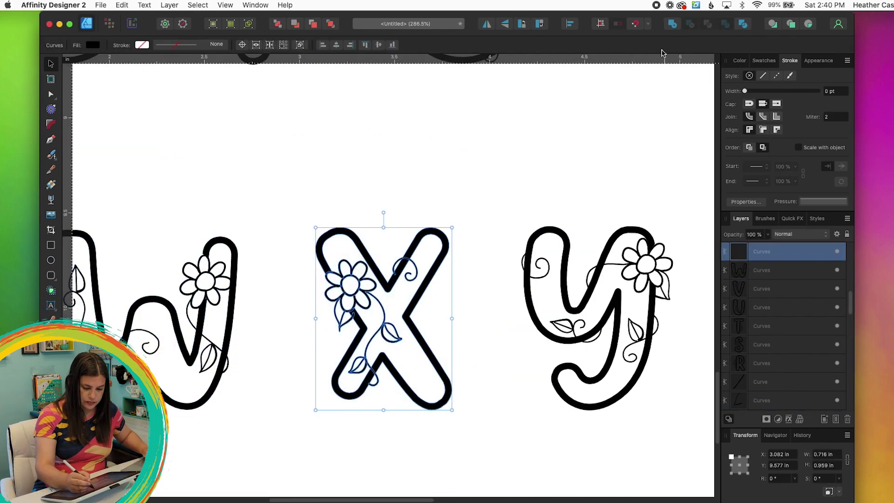
pyautogui.moveTo(517, 210); pyautogui.dragTo(694, 443)
pyautogui.moveTo(605, 326); pyautogui.dragTo(265, 326)
pyautogui.moveTo(345, 144); pyautogui.dragTo(517, 439)
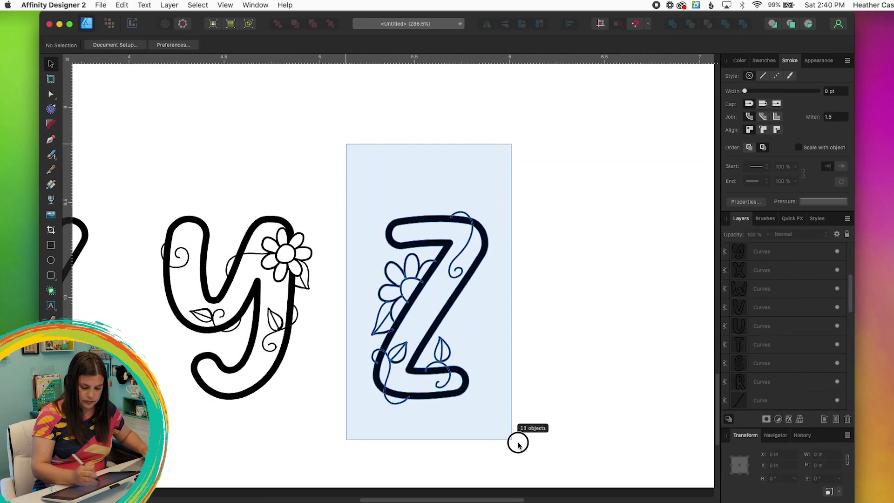
pyautogui.click(672, 26)
# Check the nodes of the merged E, F and G, and view the G's row up close
pyautogui.click(51, 94)
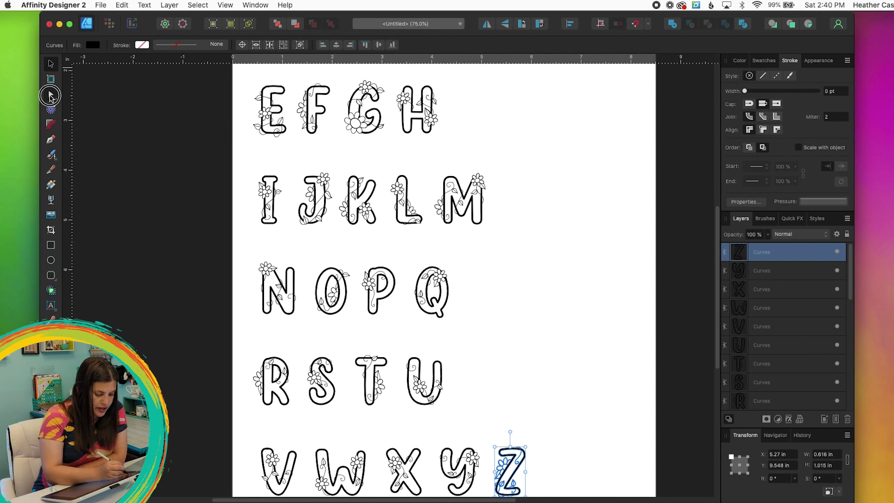
pyautogui.click(273, 130)
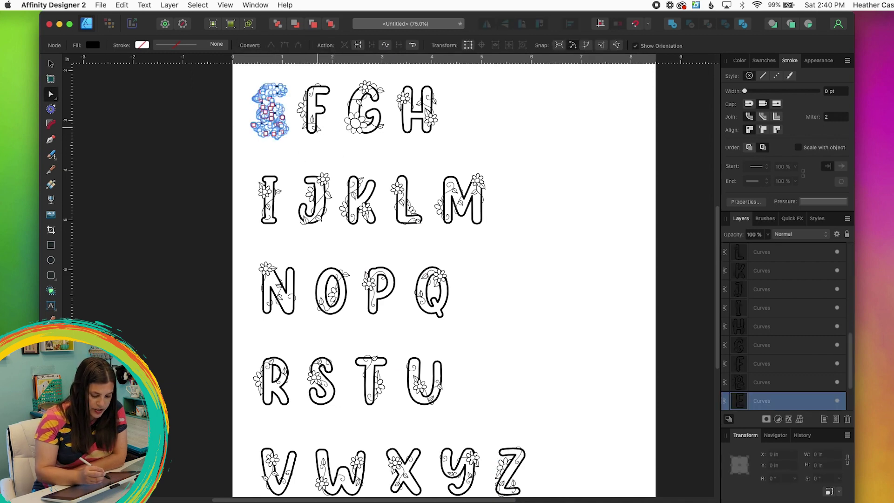
pyautogui.click(317, 129)
pyautogui.click(366, 132)
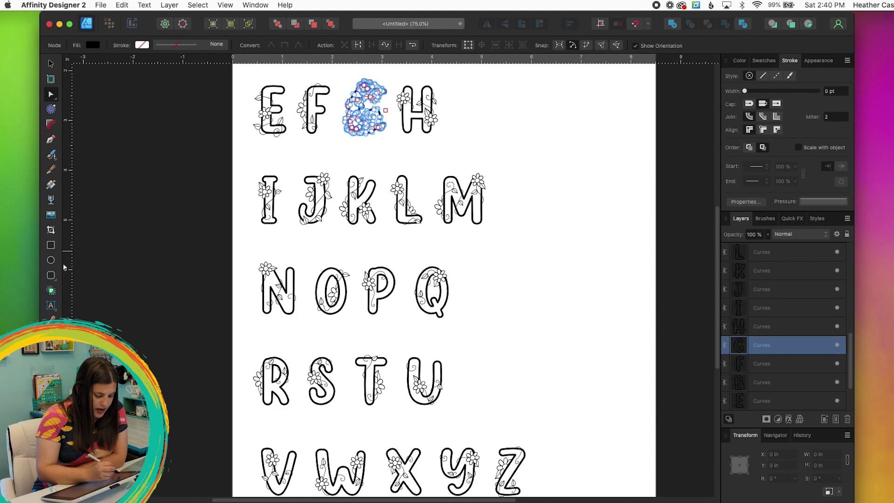
pyautogui.press('z')
pyautogui.moveTo(345, 92); pyautogui.dragTo(547, 377)
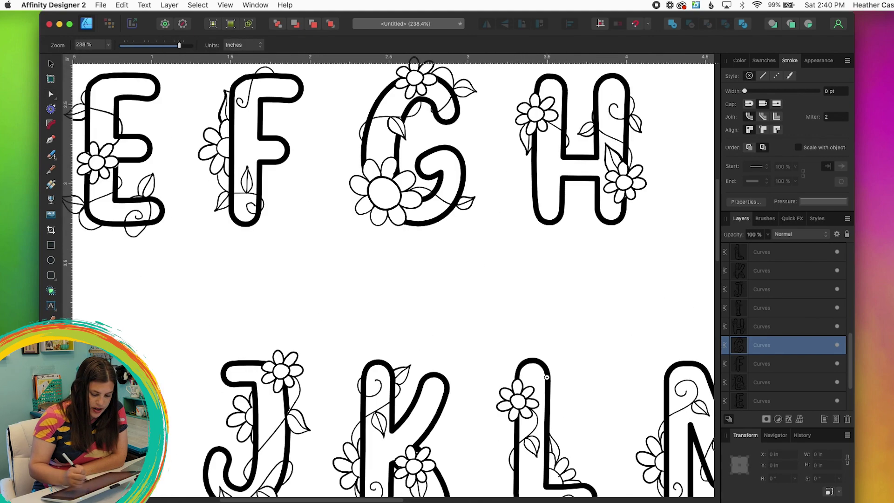
# Delete the stray leftover nodes inside the G's left stroke, around the leaf join and just above the large daisy's petals
pyautogui.moveTo(384, 91); pyautogui.dragTo(542, 419)
pyautogui.moveTo(375, 185); pyautogui.dragTo(493, 371)
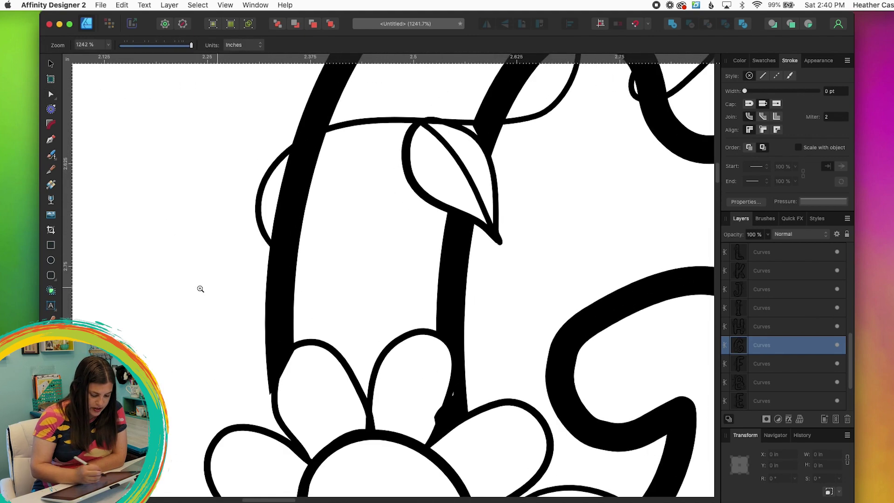
pyautogui.press('a')
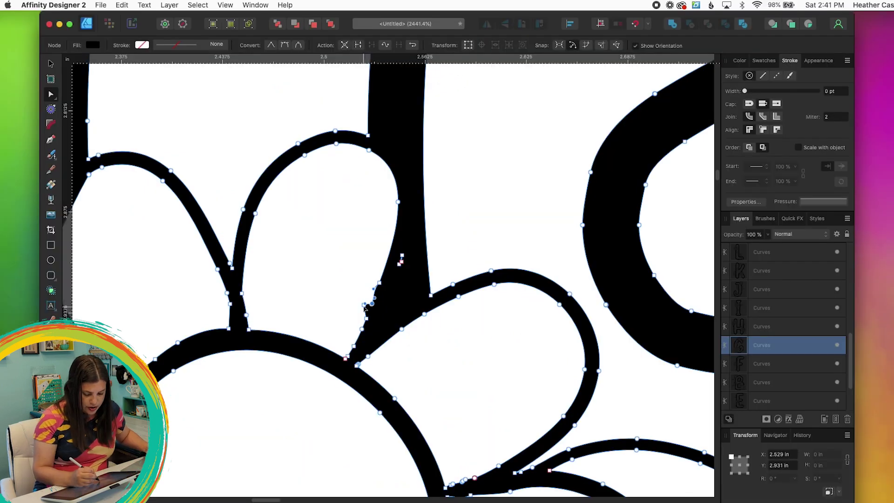
pyautogui.moveTo(363, 307); pyautogui.dragTo(379, 290)
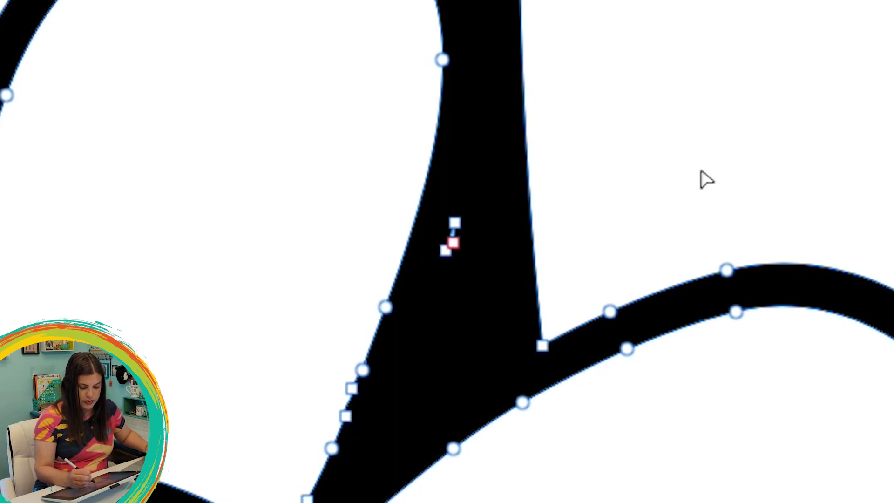
pyautogui.moveTo(639, 144); pyautogui.dragTo(429, 270)
pyautogui.press('Delete')
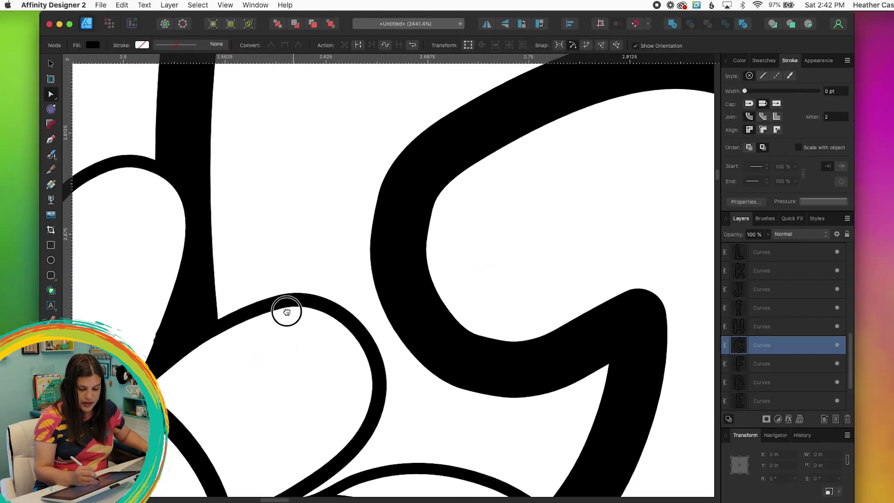
# Examine the rest of the G's outline, daisies and leaves for leftover gaps or stray nodes
pyautogui.moveTo(507, 256); pyautogui.dragTo(411, 322)
pyautogui.moveTo(439, 193); pyautogui.dragTo(417, 335)
pyautogui.moveTo(309, 217); pyautogui.dragTo(341, 349)
pyautogui.moveTo(246, 197); pyautogui.dragTo(262, 440)
pyautogui.moveTo(372, 278); pyautogui.dragTo(343, 297)
pyautogui.press('super+minus')
pyautogui.press('super+minus')
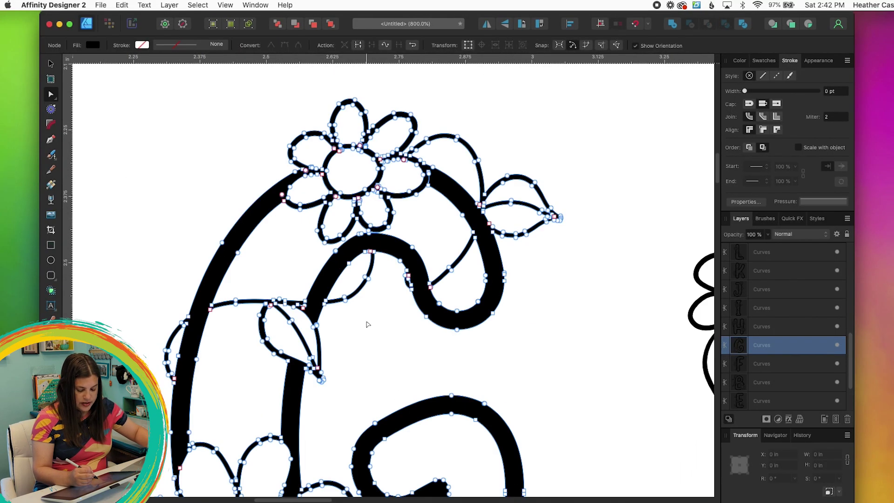
pyautogui.press('super+minus')
pyautogui.press('super+minus')
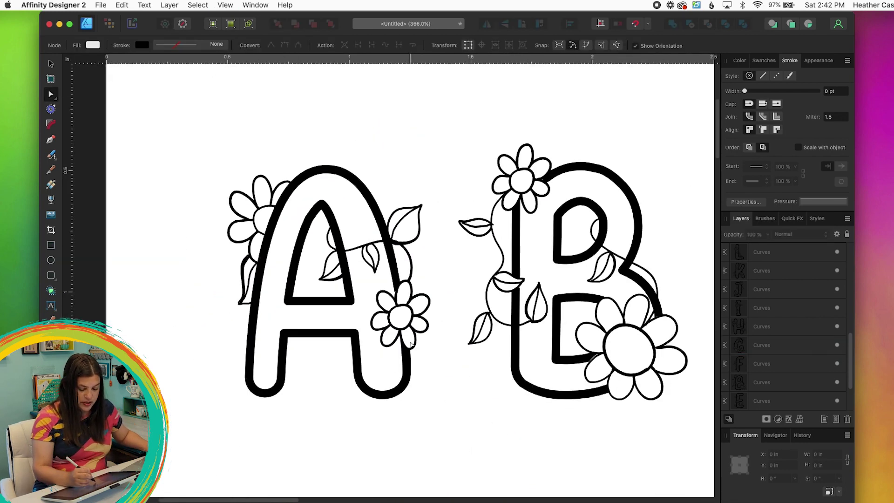
# Inspect the nodes of the merged A and B around their flowers and leaves
pyautogui.click(407, 357)
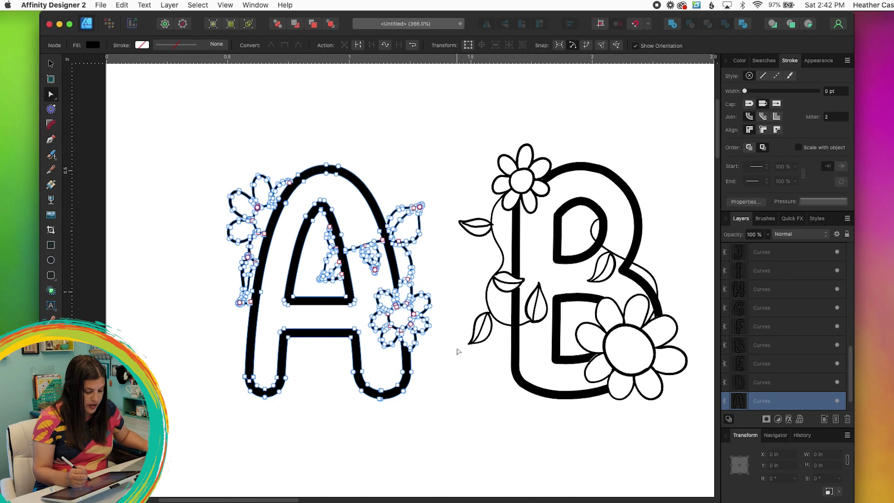
pyautogui.press('super+plus')
pyautogui.press('super+plus')
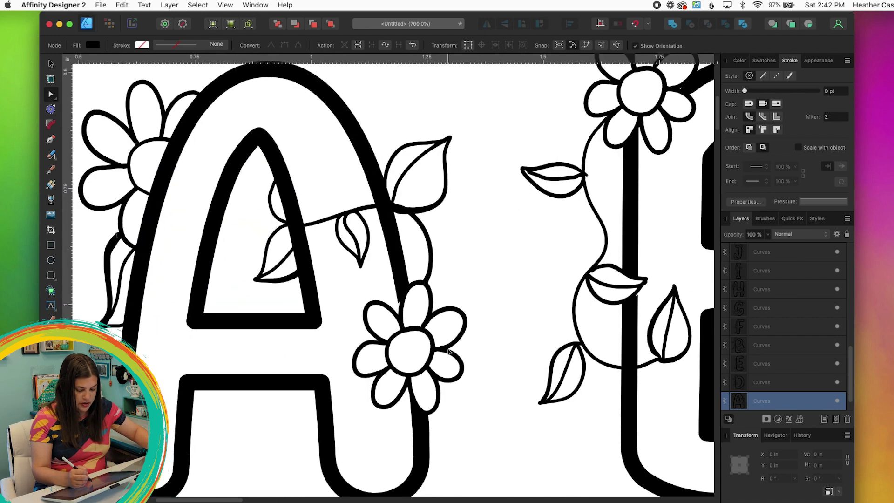
pyautogui.moveTo(465, 314); pyautogui.dragTo(233, 319)
pyautogui.moveTo(511, 312); pyautogui.dragTo(408, 284)
pyautogui.click(377, 295)
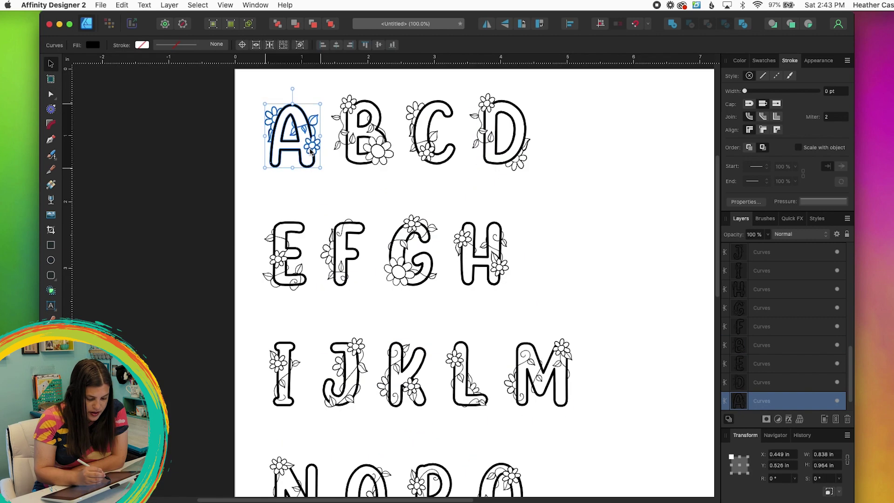
# Rearrange the letters on the page into five evenly spaced rows: A–F, G–L, M–R, S–W and a centred X–Z
pyautogui.click(375, 155)
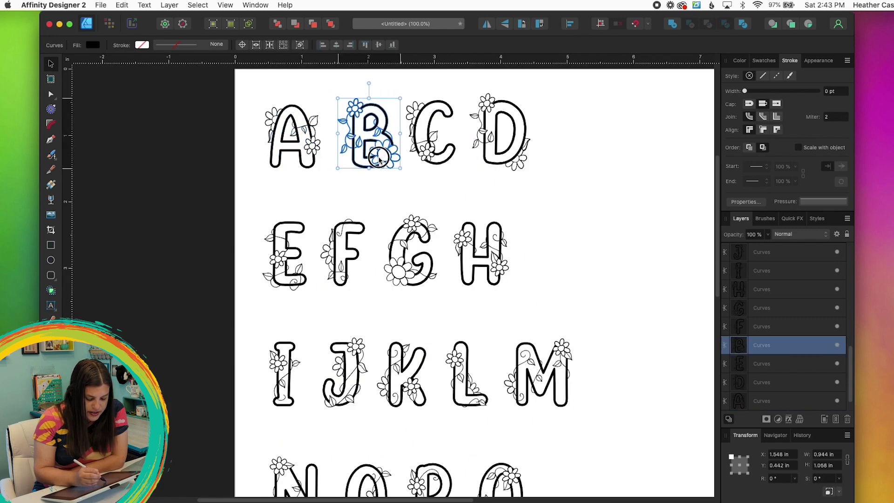
pyautogui.moveTo(436, 154); pyautogui.dragTo(446, 154)
pyautogui.moveTo(507, 154); pyautogui.dragTo(520, 154)
pyautogui.moveTo(289, 282); pyautogui.dragTo(584, 165)
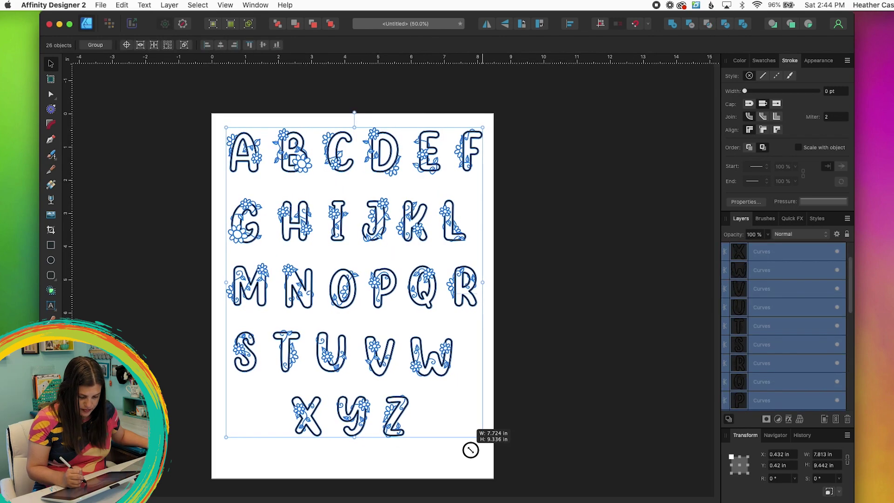
pyautogui.moveTo(471, 449)
pyautogui.mouseDown()
pyautogui.moveTo(449, 431)
pyautogui.moveTo(465, 453)
pyautogui.mouseUp()
pyautogui.click(551, 349)
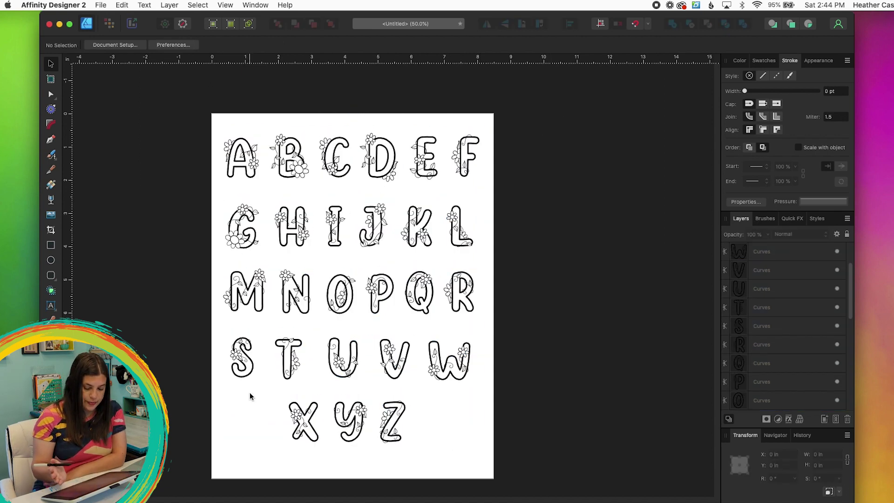
# Save the document as floral-alphabet in the randoms folder
pyautogui.click(101, 5)
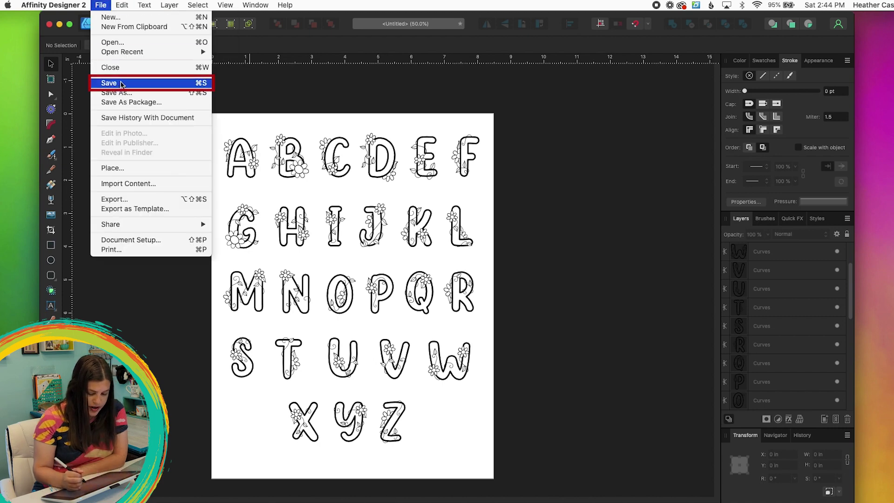
pyautogui.click(121, 83)
pyautogui.write('floral-alphabet')
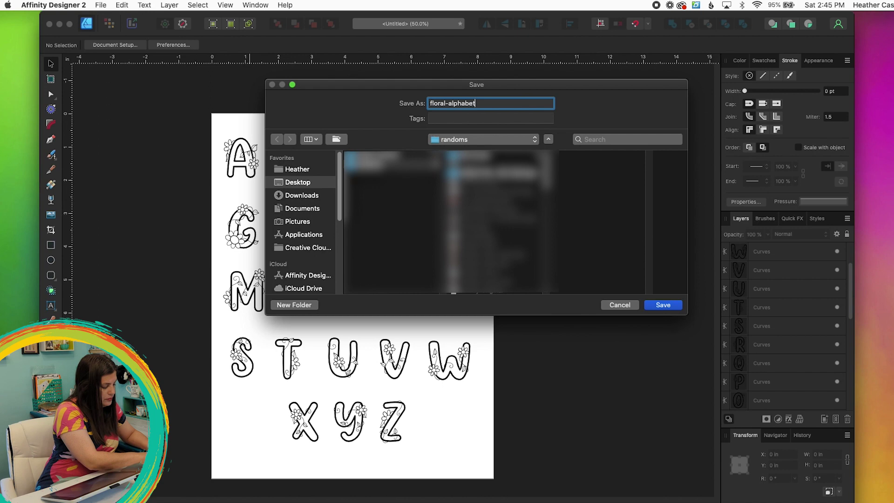
pyautogui.press('Return')
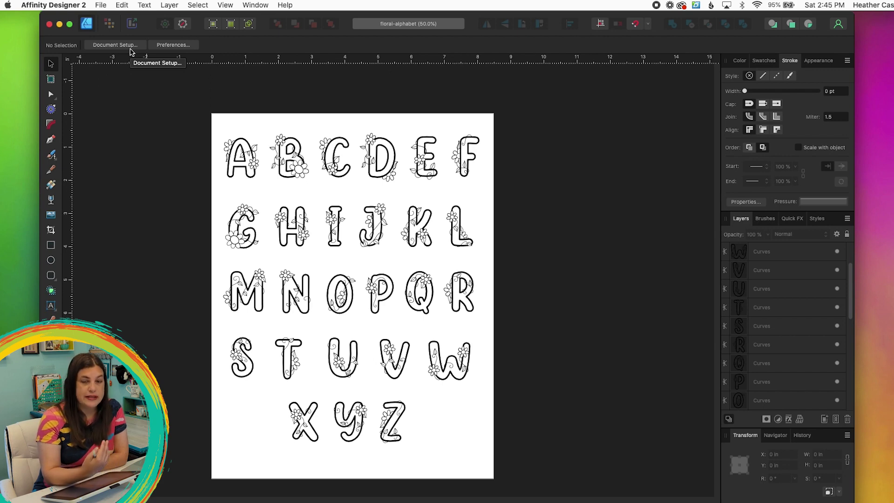
# Export the whole document as an SVG with the SVG (for export) preset and Set view box turned off
pyautogui.click(101, 6)
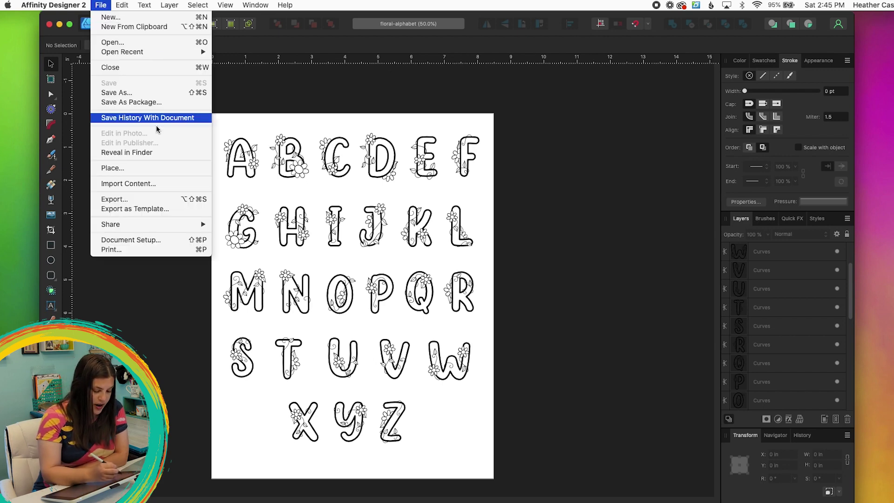
pyautogui.click(184, 201)
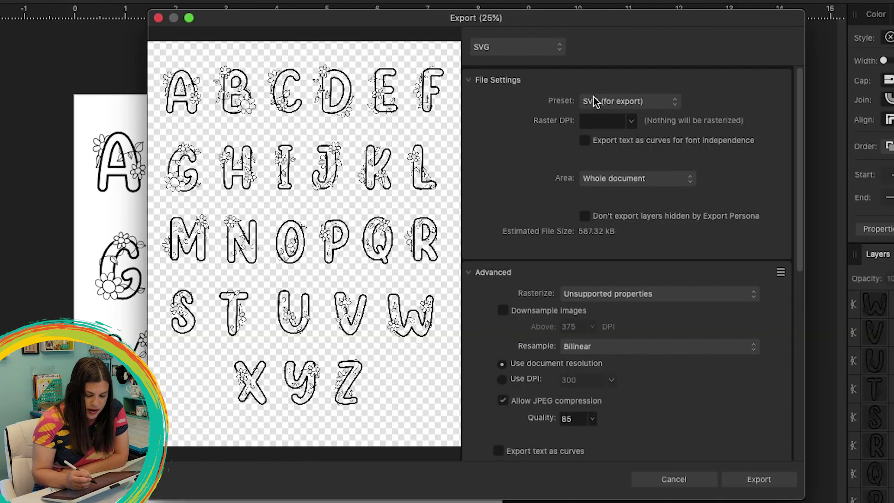
pyautogui.click(672, 107)
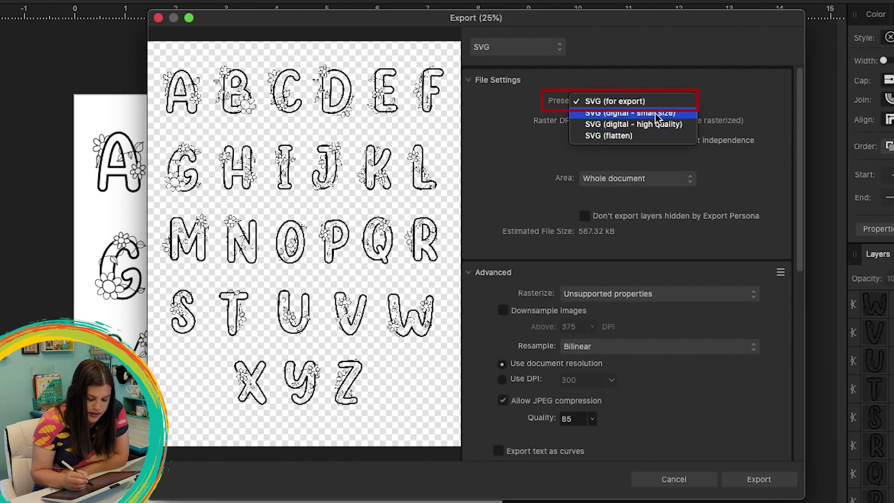
pyautogui.click(682, 101)
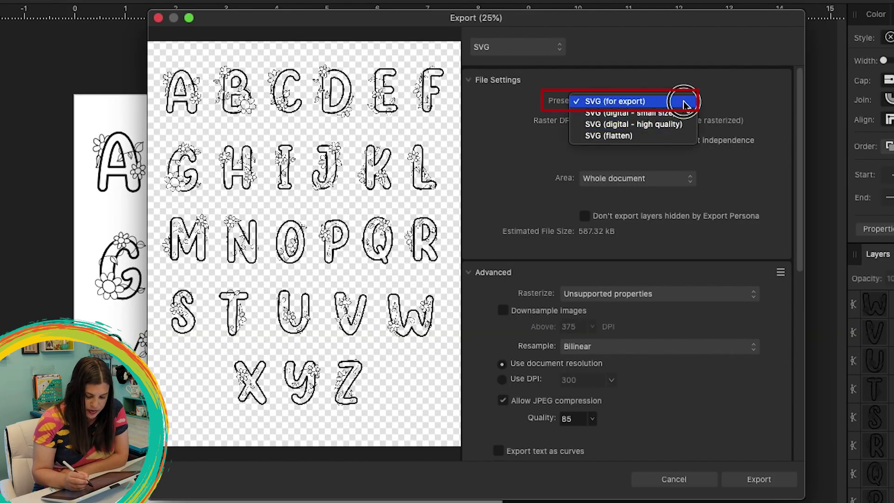
pyautogui.moveTo(802, 187); pyautogui.dragTo(797, 266)
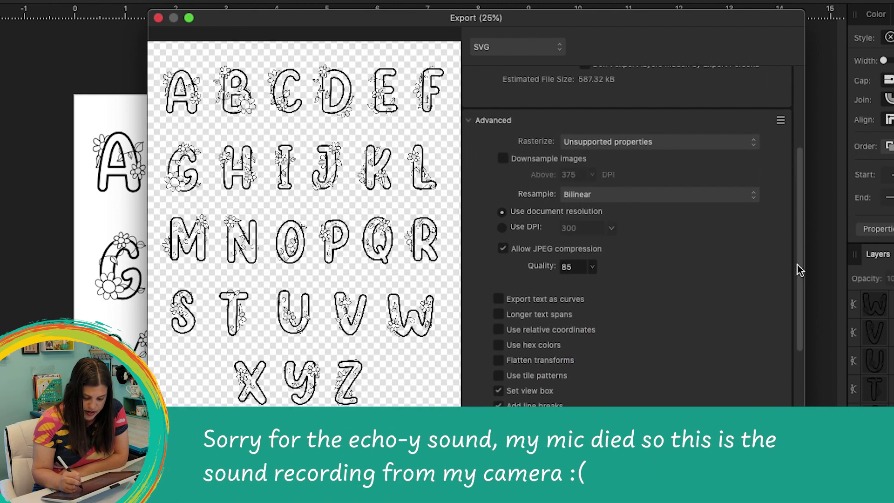
pyautogui.click(498, 282)
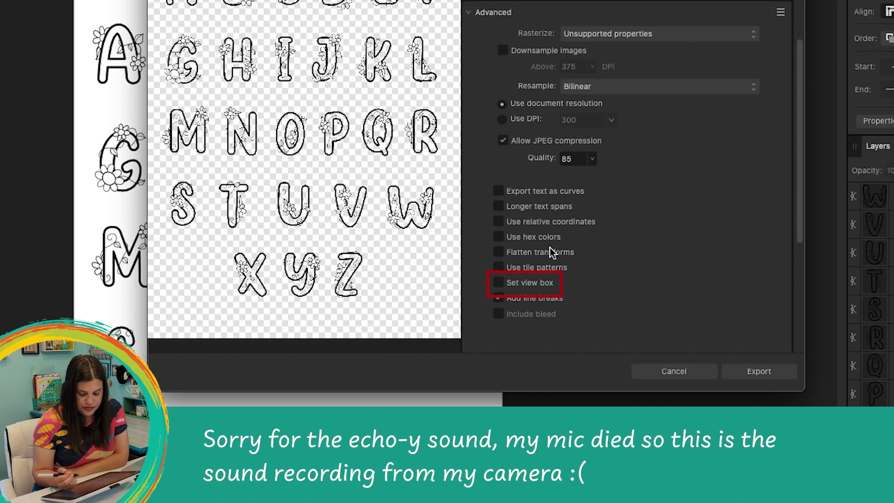
pyautogui.click(765, 376)
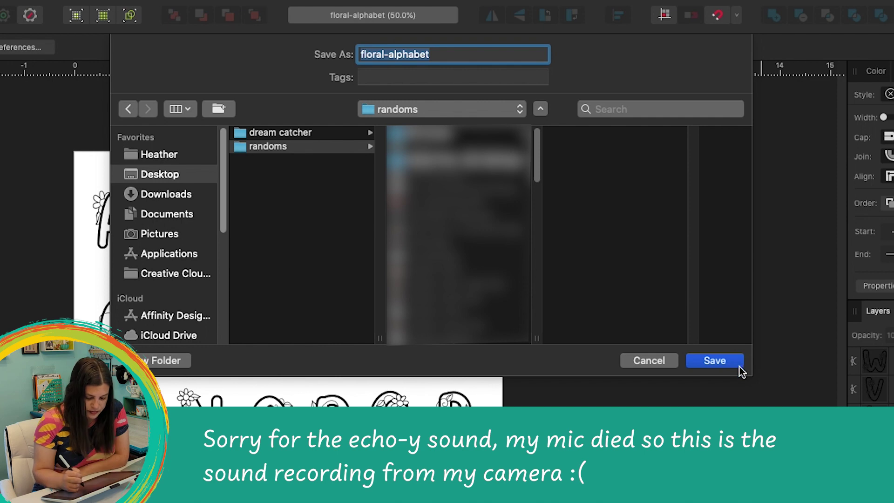
pyautogui.click(738, 367)
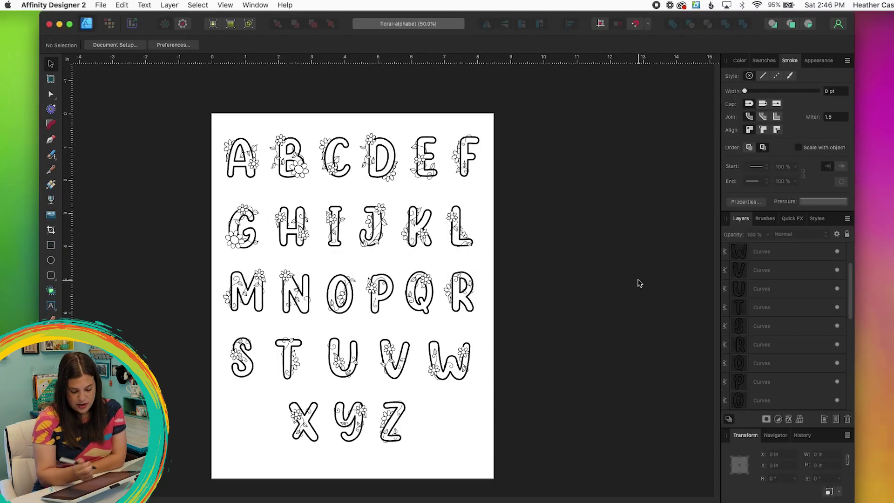
# Switch to Cricut Design Space, upload floral-alphabet.svg as a cut image and add it to the canvas
pyautogui.click(189, 501)
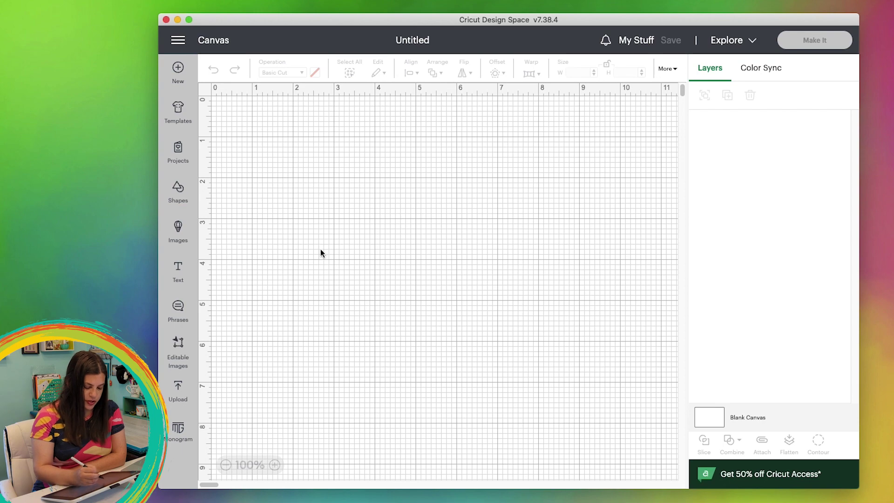
pyautogui.click(178, 391)
pyautogui.click(253, 219)
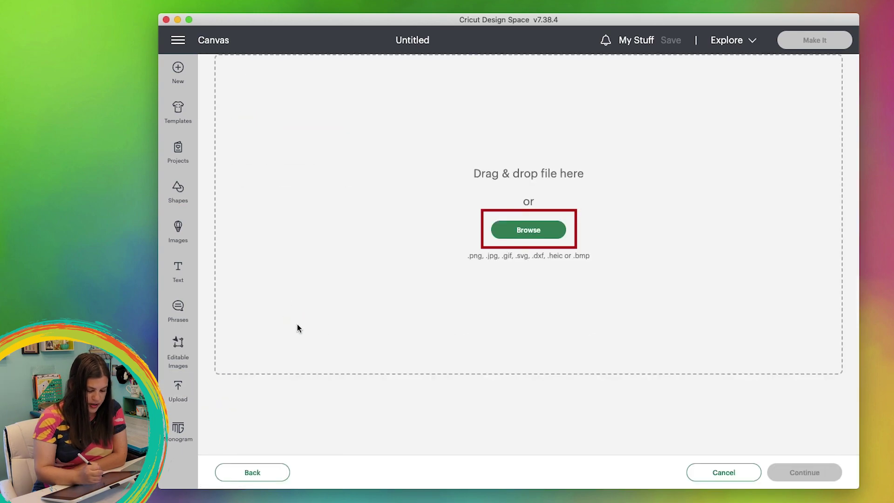
pyautogui.click(548, 232)
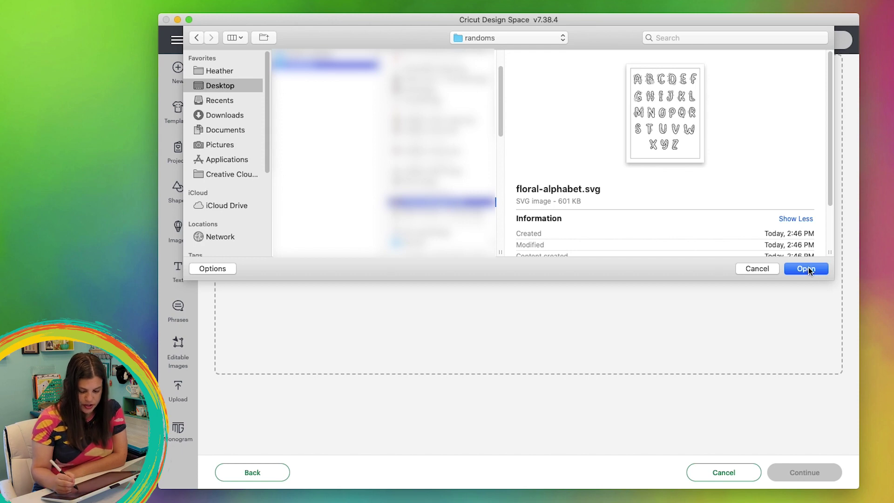
pyautogui.click(807, 269)
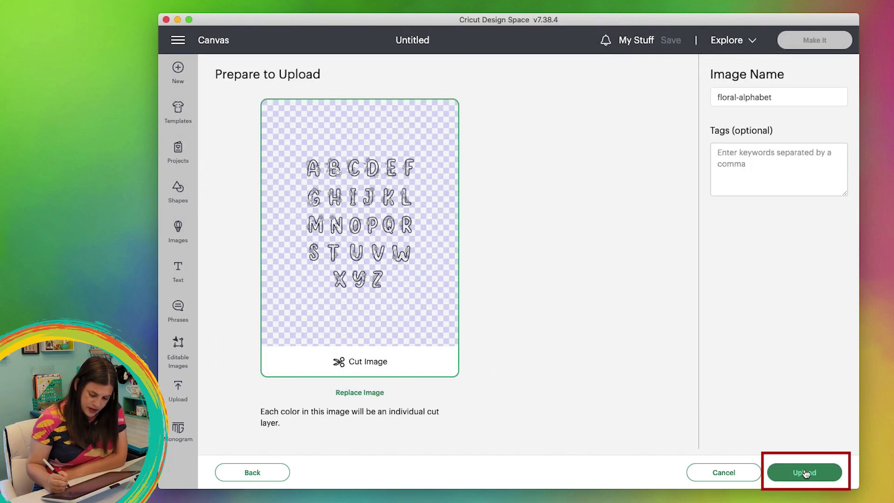
pyautogui.click(805, 473)
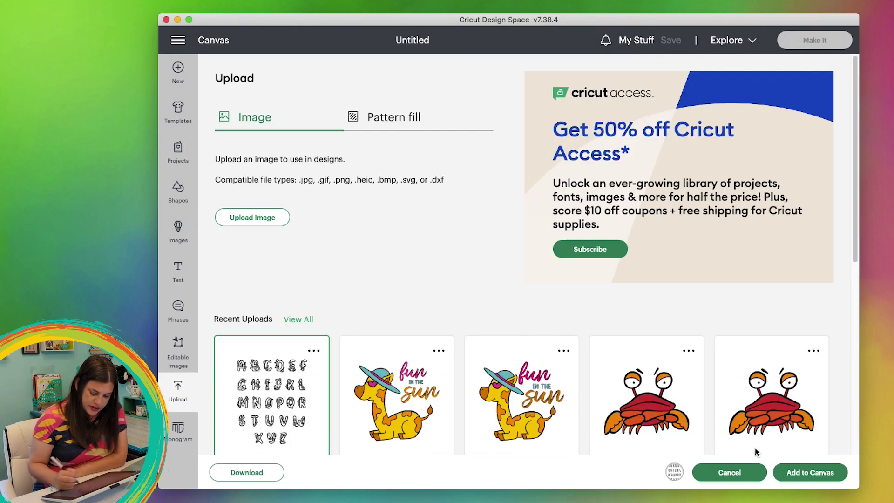
pyautogui.click(815, 473)
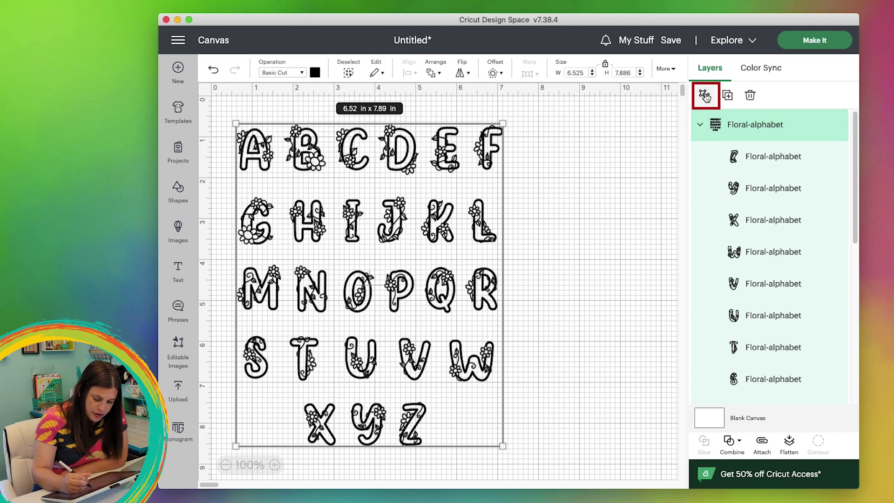
# Ungroup the uploaded alphabet and shift the K slightly within its row as a separate letter
pyautogui.click(705, 95)
pyautogui.moveTo(482, 233); pyautogui.dragTo(446, 235)
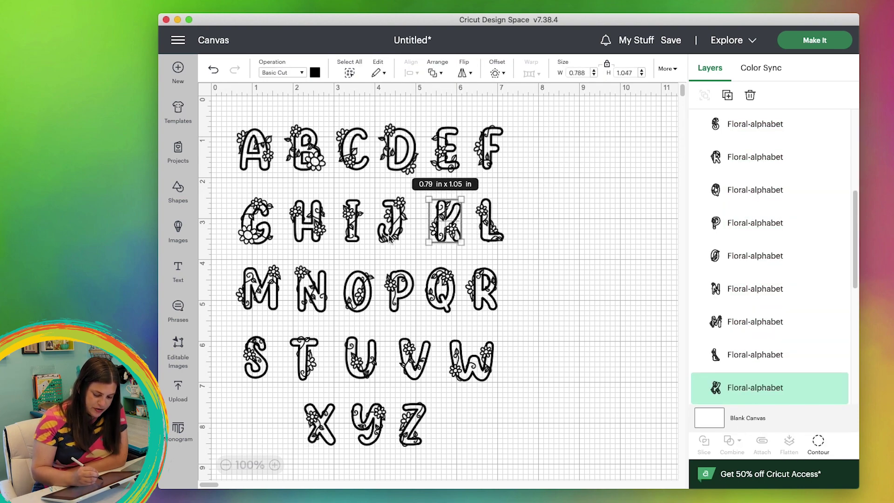